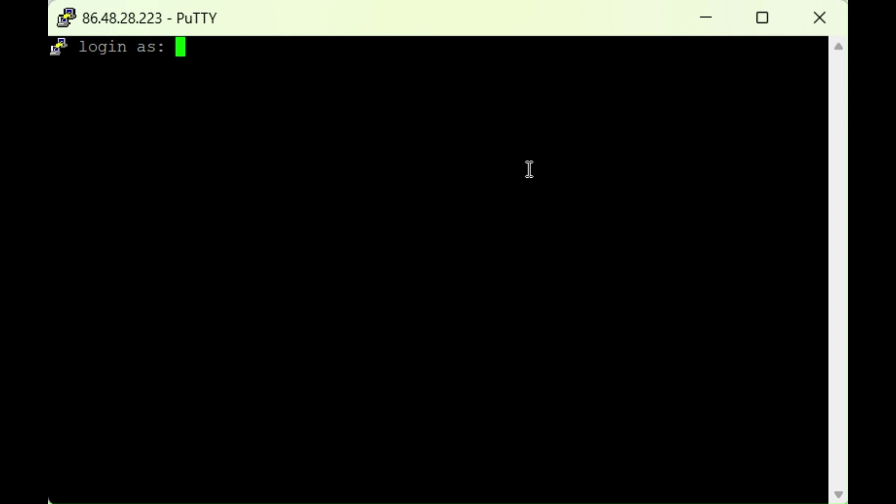
type("root")
Log in to the server as root with its password.
key("Return")
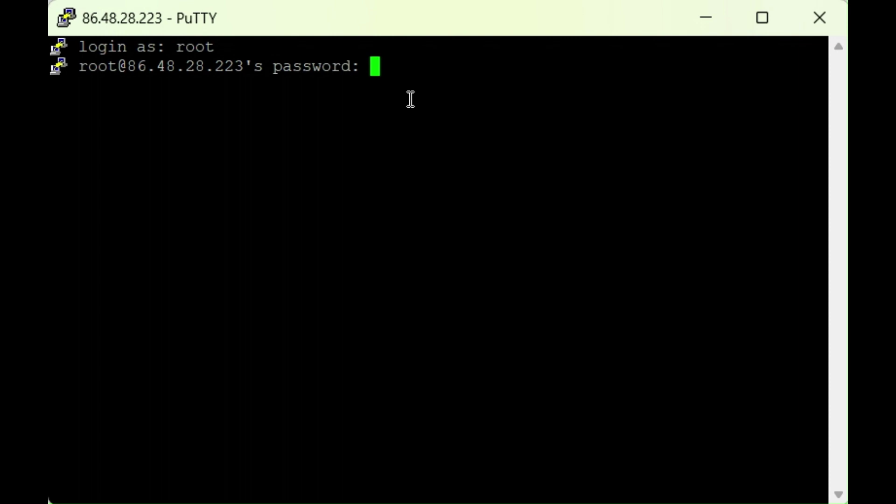
key("Return")
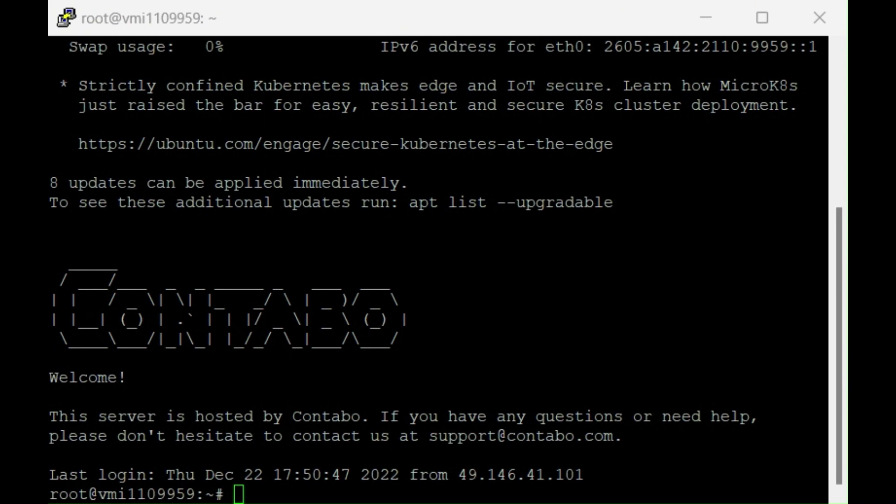
Run 'sudo apt update && sudo apt upgrade -y' to upgrade all packages.
left_click(431, 34)
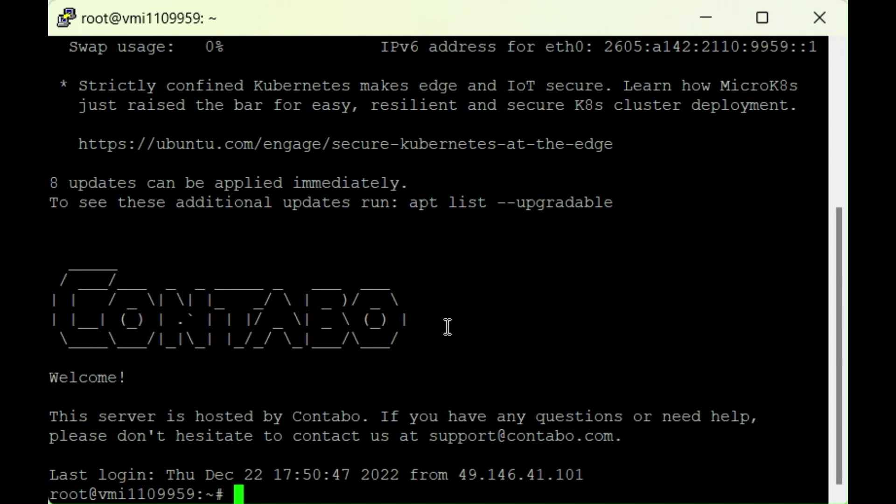
type("sudo")
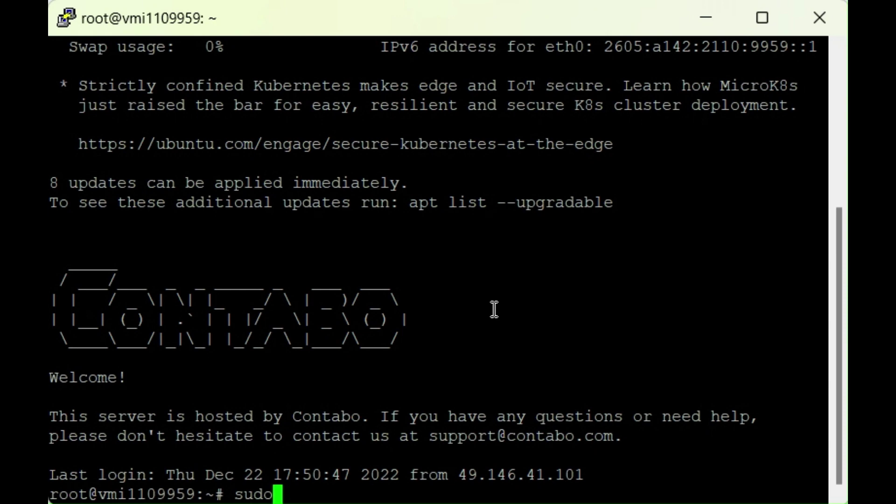
type(" apt ")
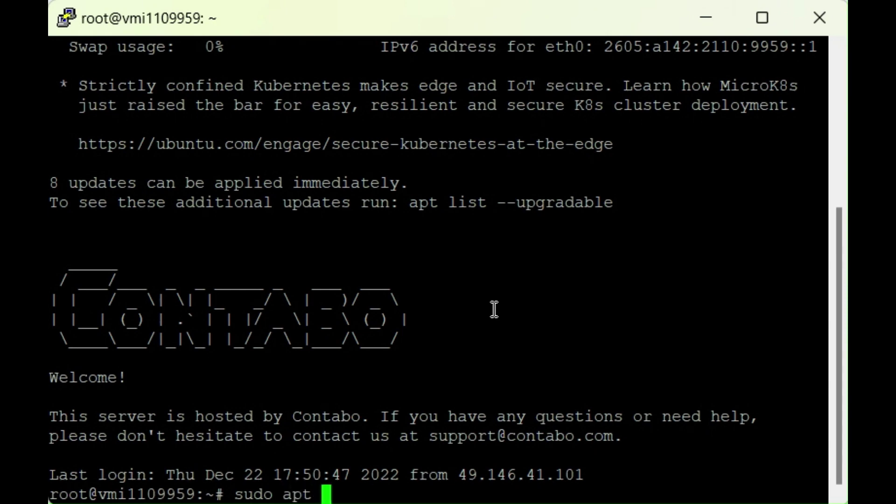
type("update ")
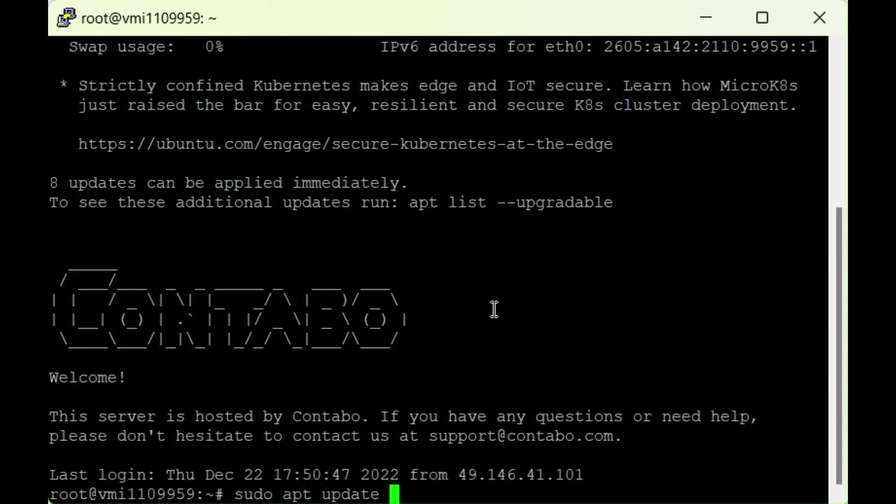
type("&& sudo a")
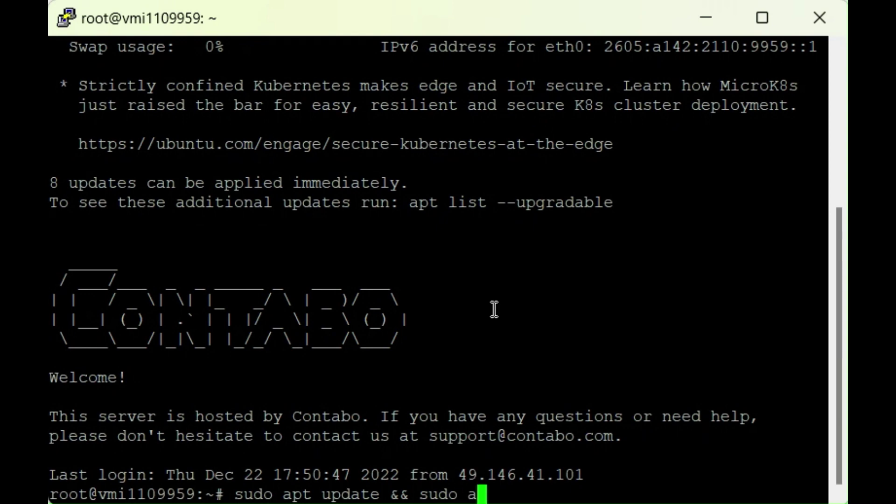
type("pt upgrad")
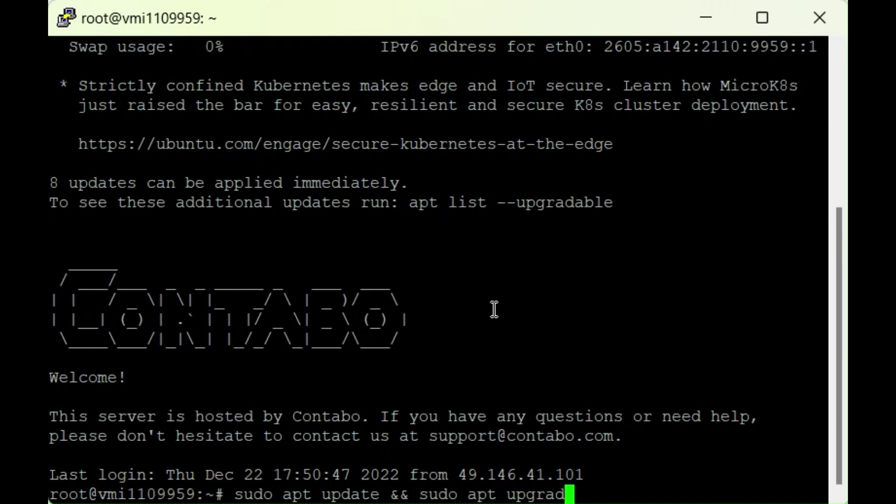
type("e -y")
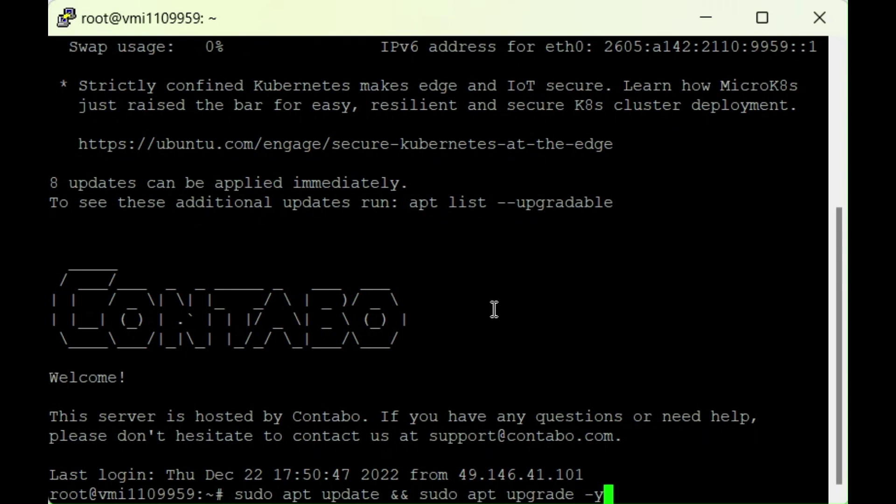
key("Return")
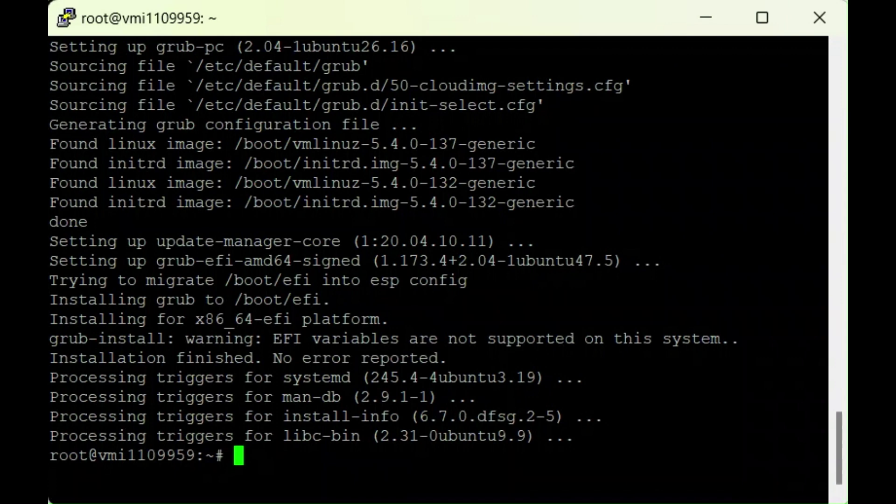
scroll(161, 199, "up", 4)
scroll(182, 208, "down", 4)
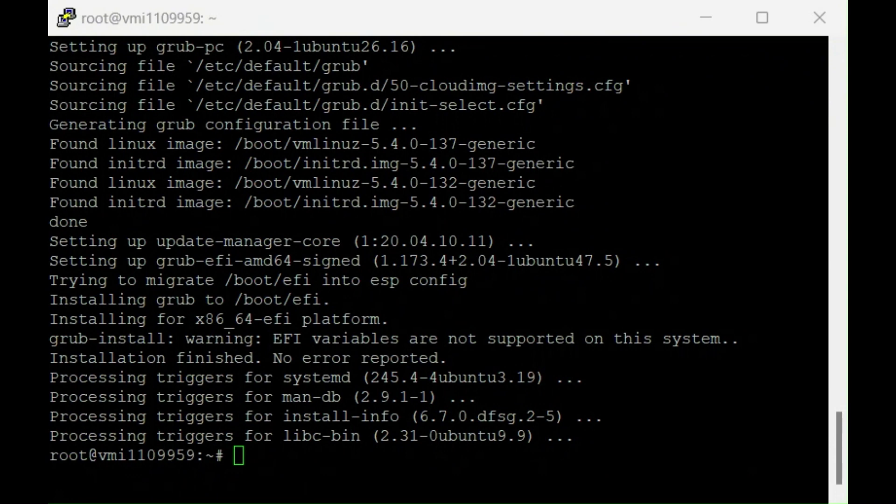
Paste and run the CyberPanel install.sh curl/wget command.
right_click(284, 338)
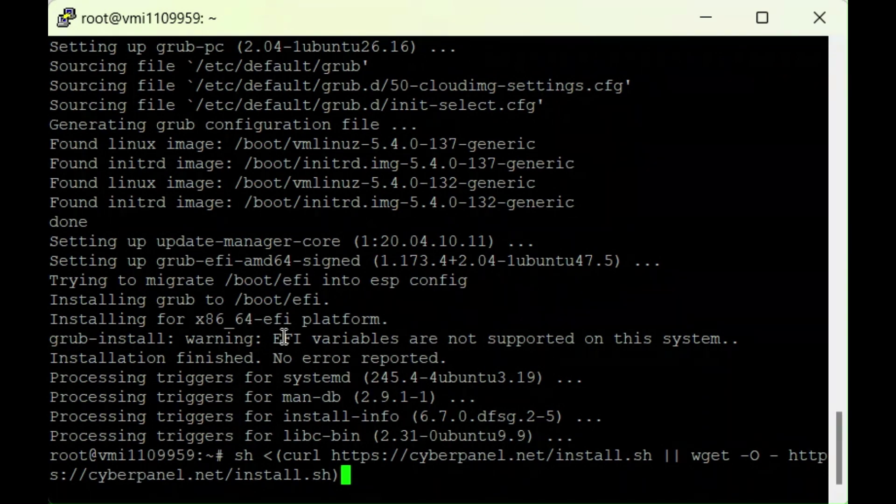
key("Return")
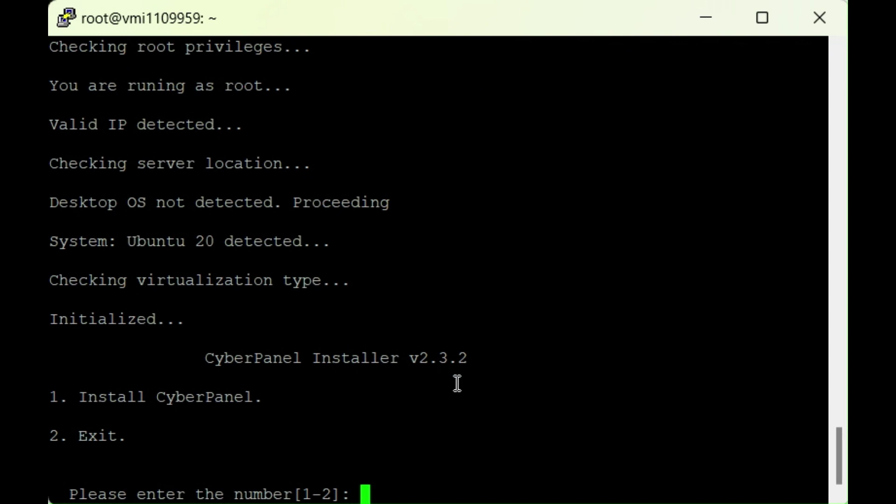
type("1")
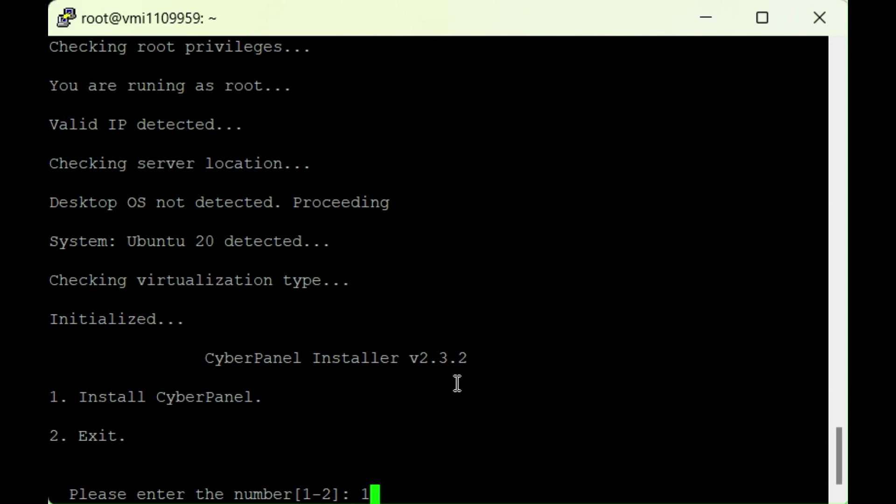
Answer 1 to install CyberPanel.
key("Return")
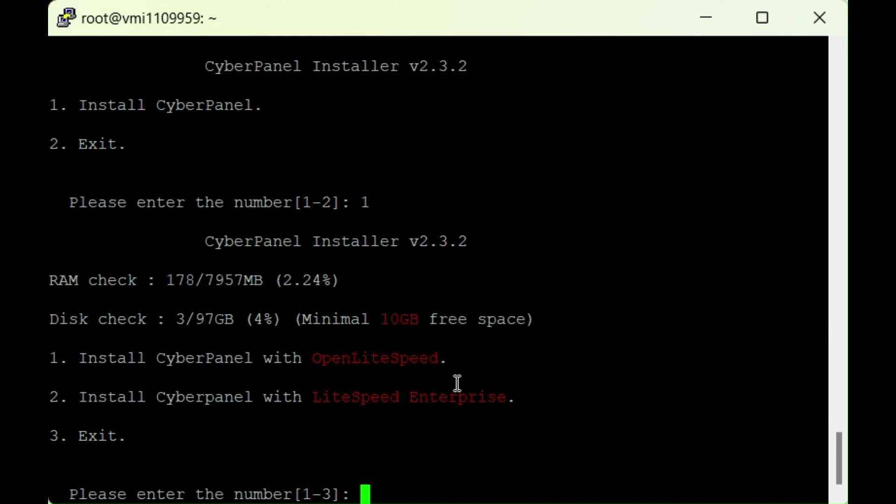
type("1")
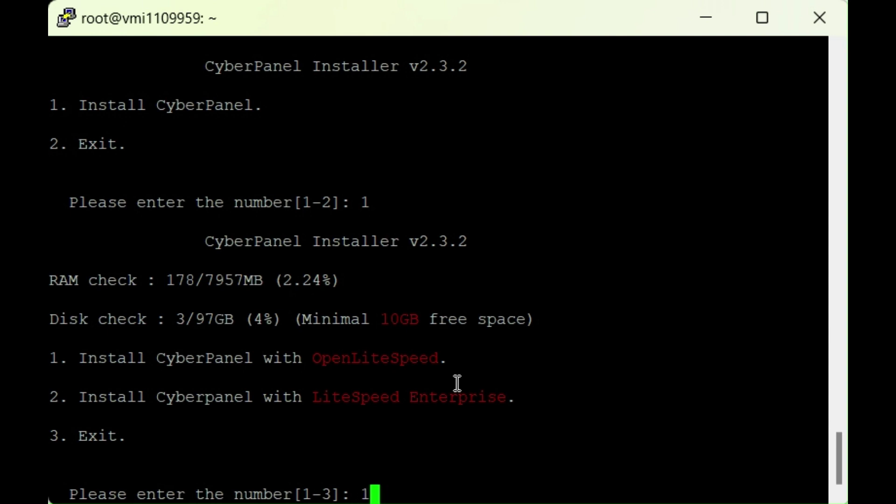
Choose OpenLiteSpeed, full installation with PowerDNS/Postfix/Pure-FTPd, and local MySQL.
key("Return")
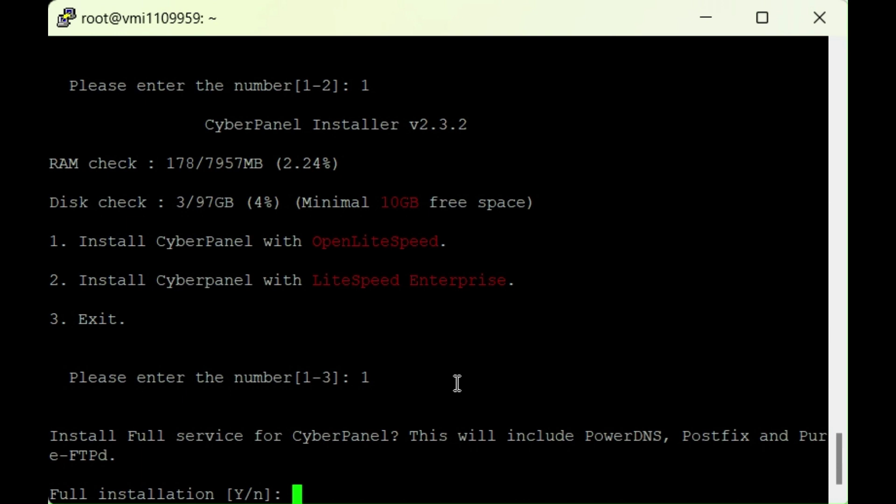
type("Y")
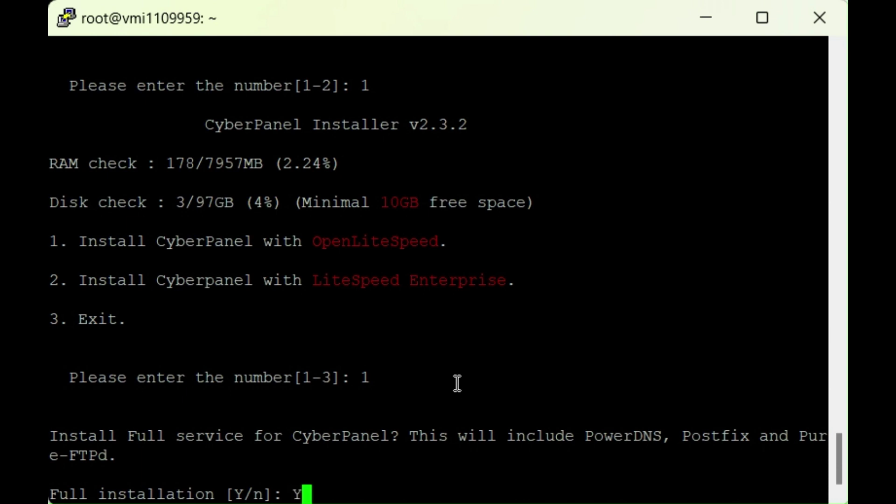
key("Return")
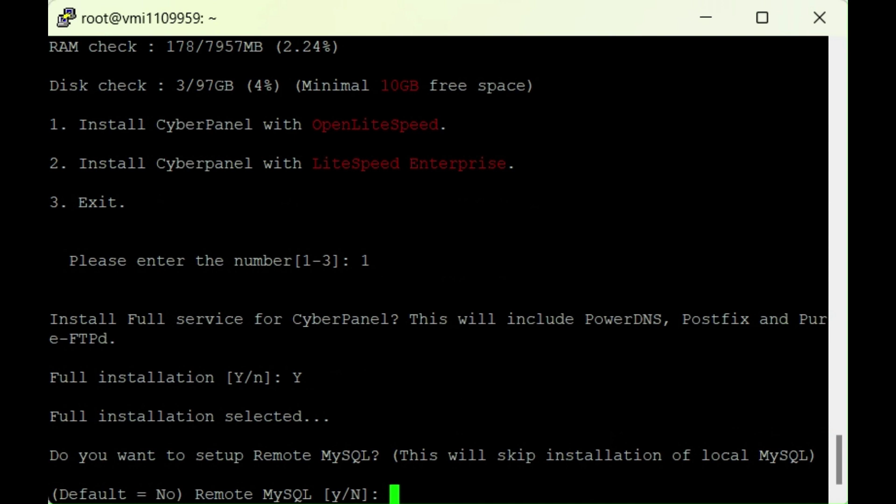
type("N")
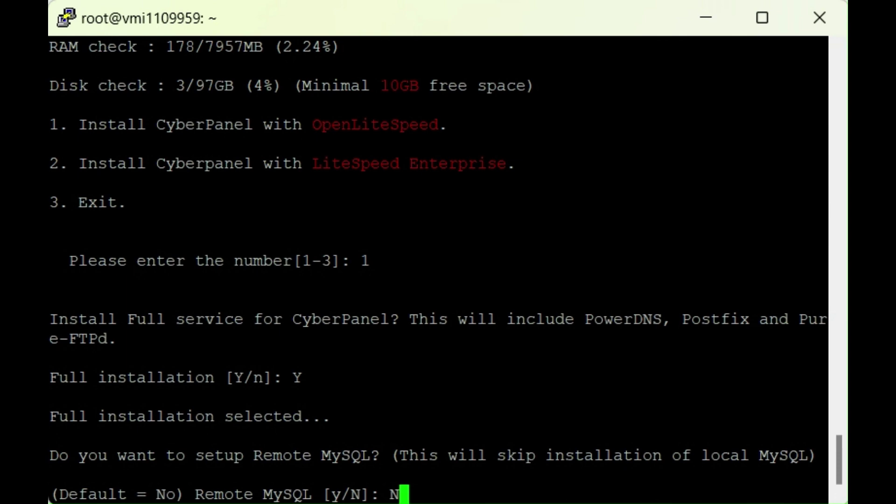
key("Return")
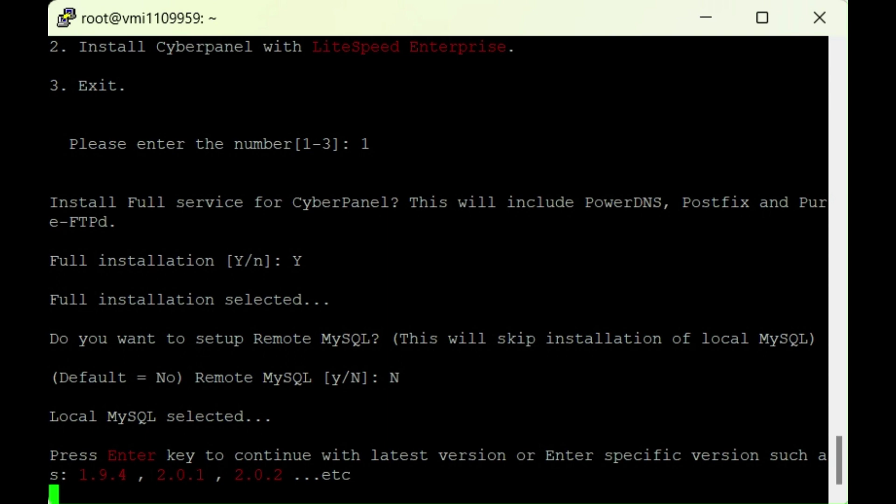
Accept the latest version, a random admin password, Memcached, Redis and WatchDog, starting the install.
key("Return")
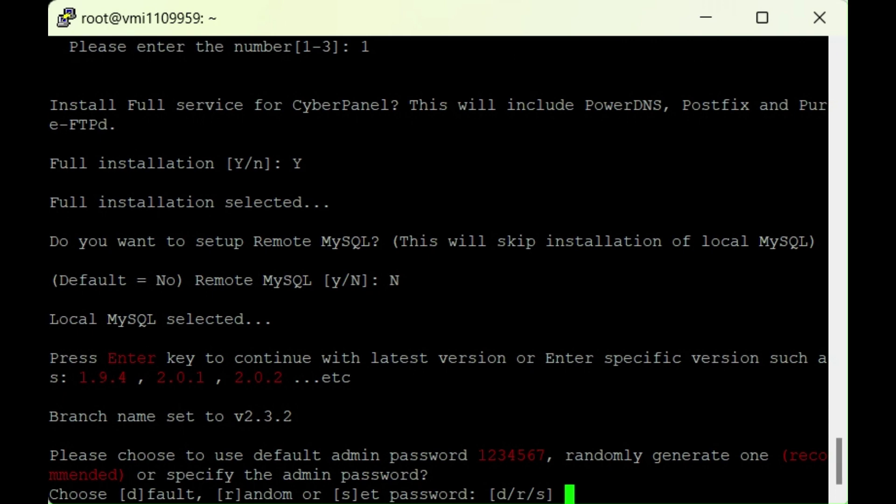
type("r")
key("Return")
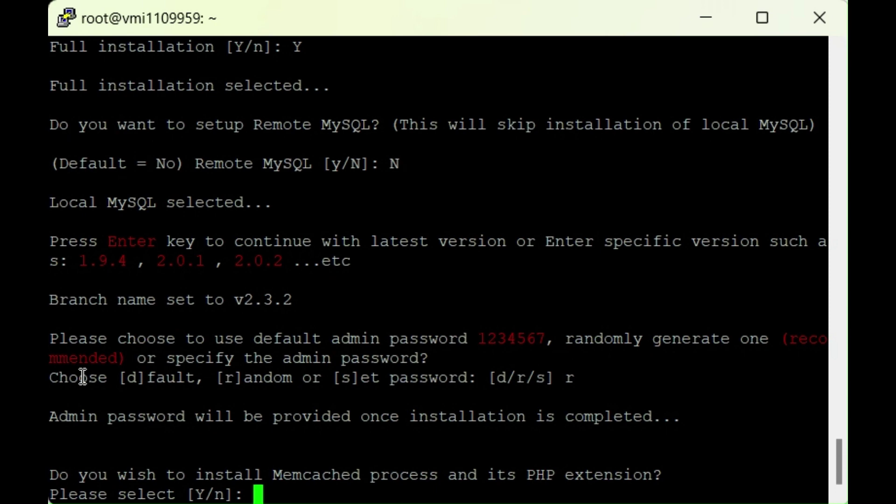
type("Y")
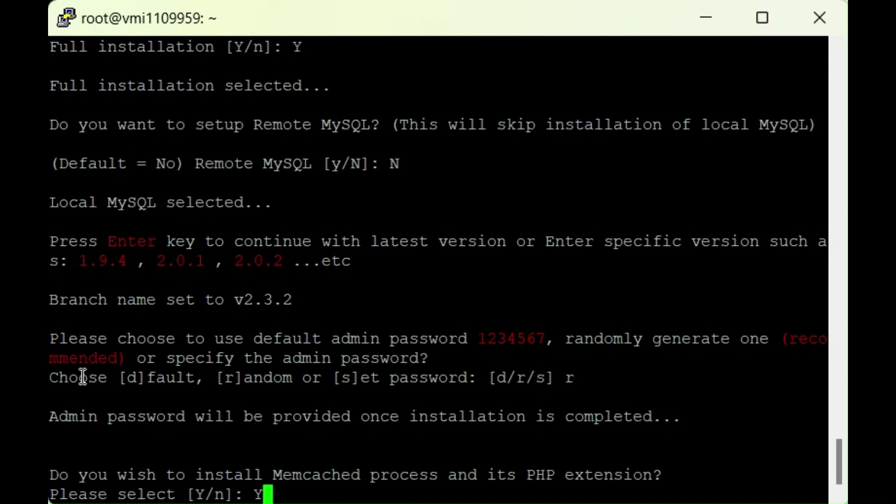
key("Return")
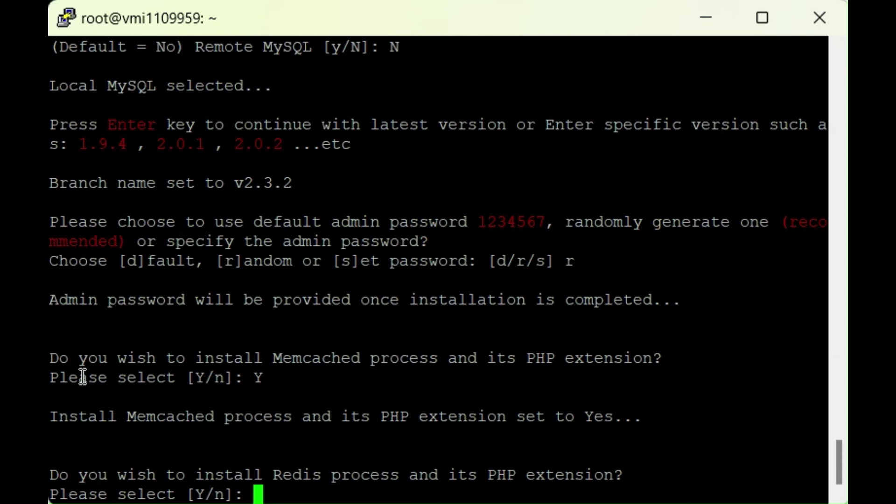
type("Y")
key("Return")
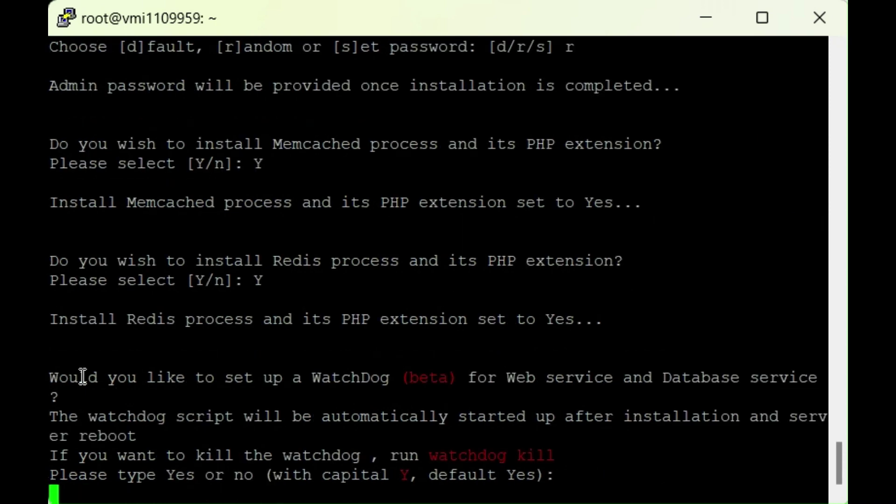
type("Y")
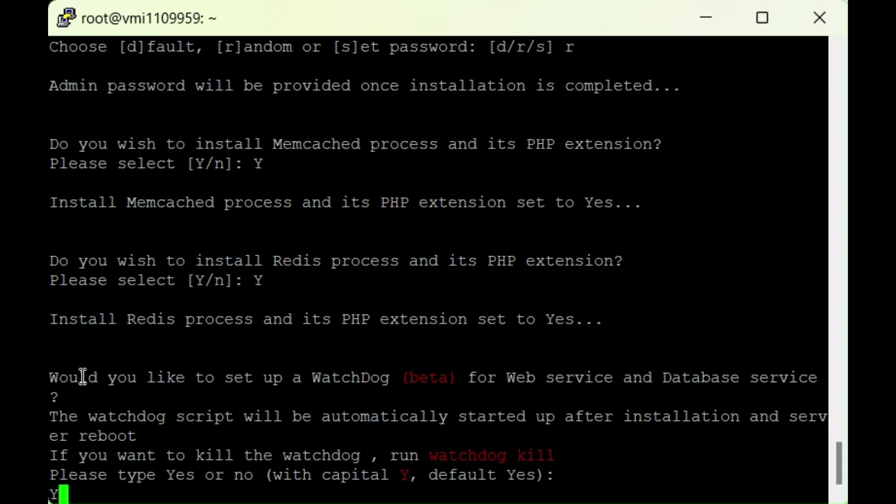
key("Return")
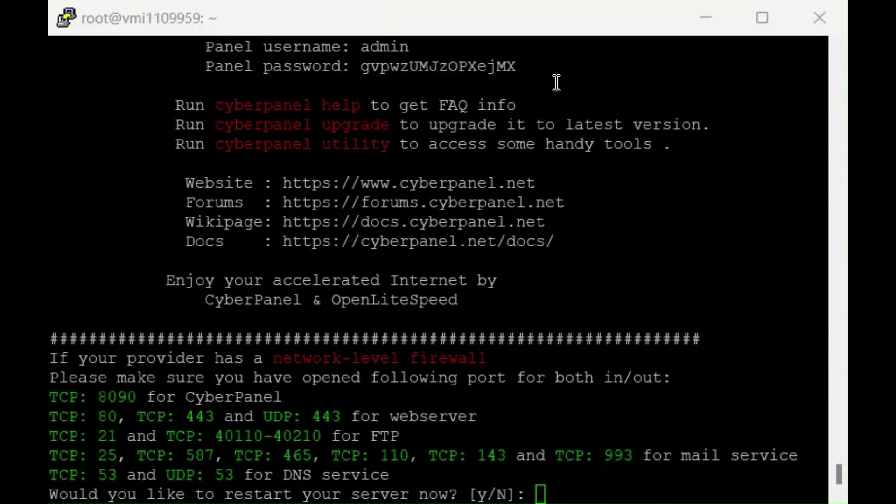
Copy the CyberPanel port-8090 login address from the completion summary.
left_click(556, 83)
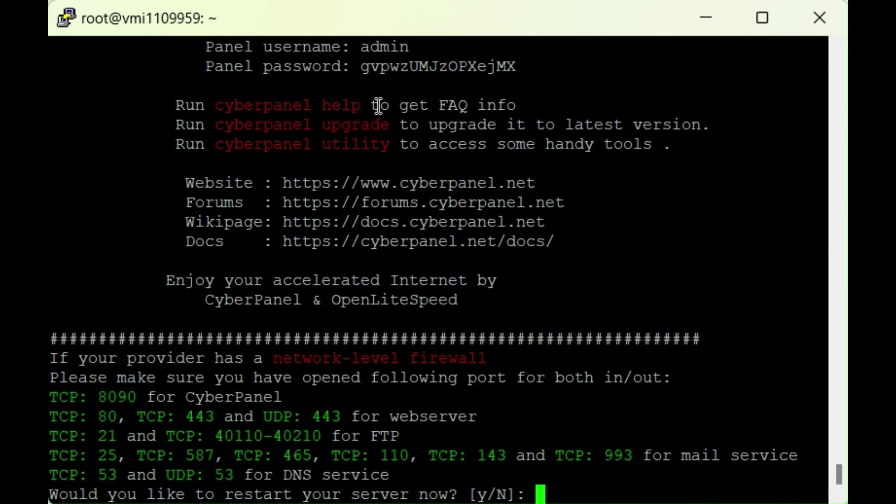
scroll(405, 179, "up", 4)
scroll(398, 186, "down", 4)
scroll(403, 203, "up", 4)
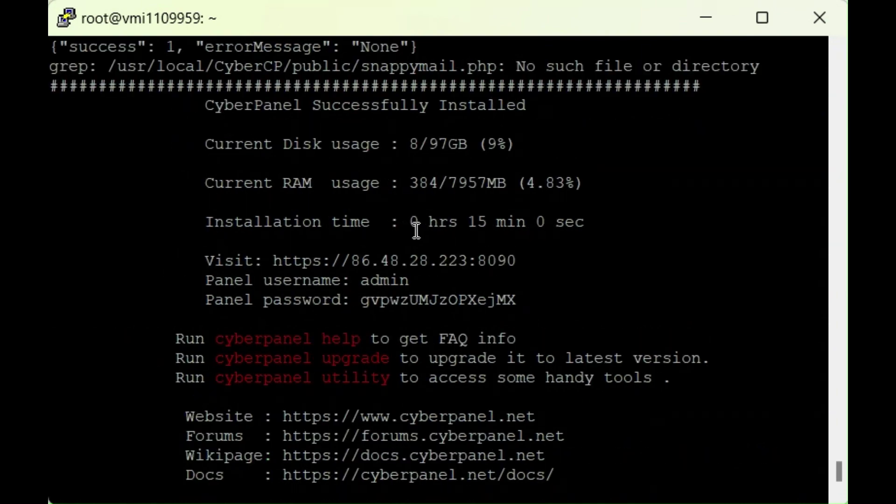
scroll(413, 234, "down", 4)
scroll(420, 270, "up", 4)
left_click_drag(363, 299, 522, 300)
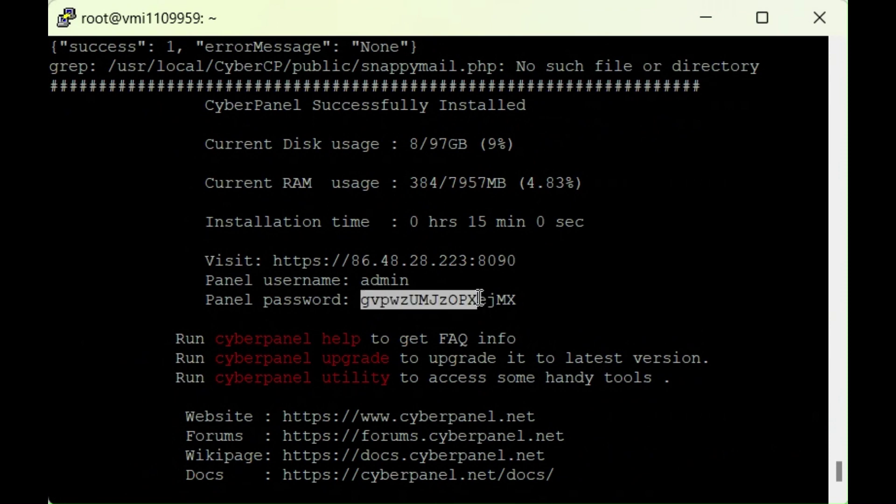
left_click(522, 301)
left_click_drag(363, 300, 516, 299)
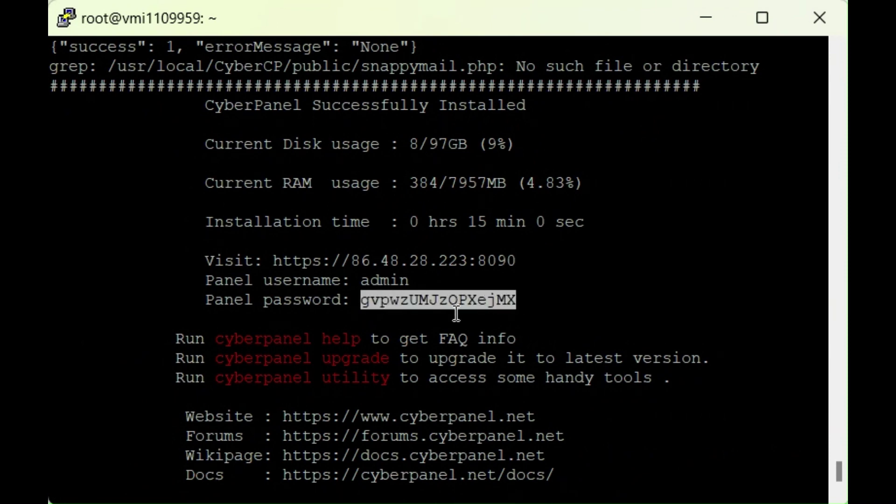
left_click(367, 261)
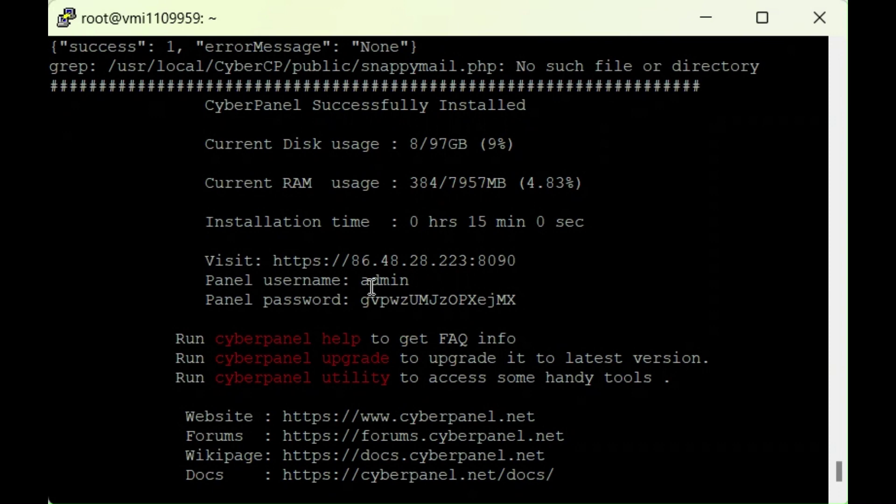
left_click_drag(274, 261, 516, 260)
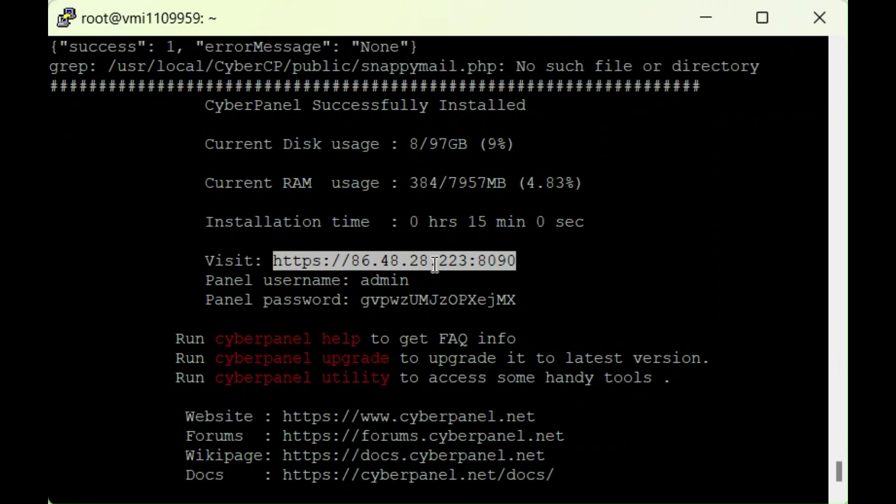
Copy the admin panel password and reveal the certificate warning details in the browser.
left_click(363, 284)
left_click_drag(361, 280, 411, 280)
left_click(374, 299)
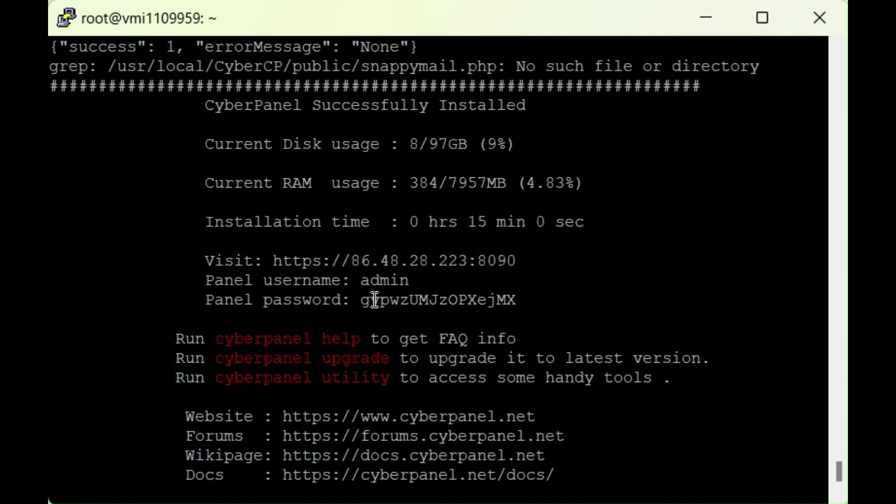
mouse_move(361, 299)
left_mouse_down()
mouse_move(540, 301)
mouse_move(519, 300)
left_mouse_up()
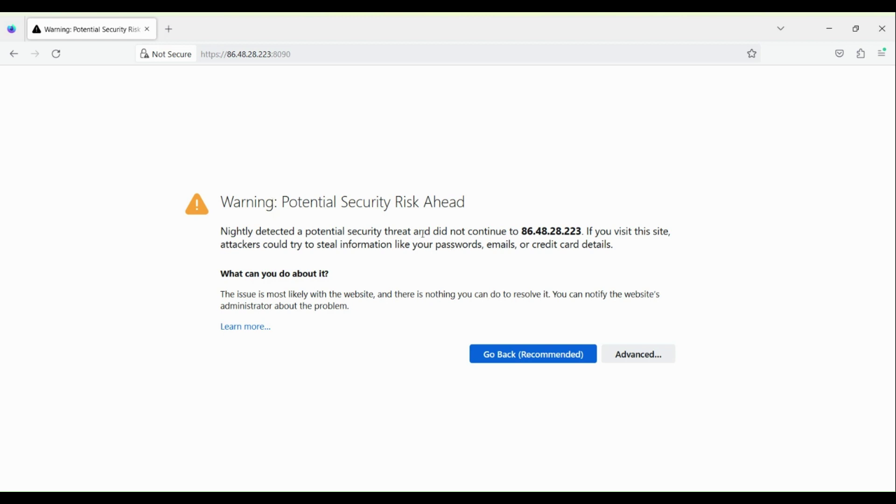
left_click(637, 354)
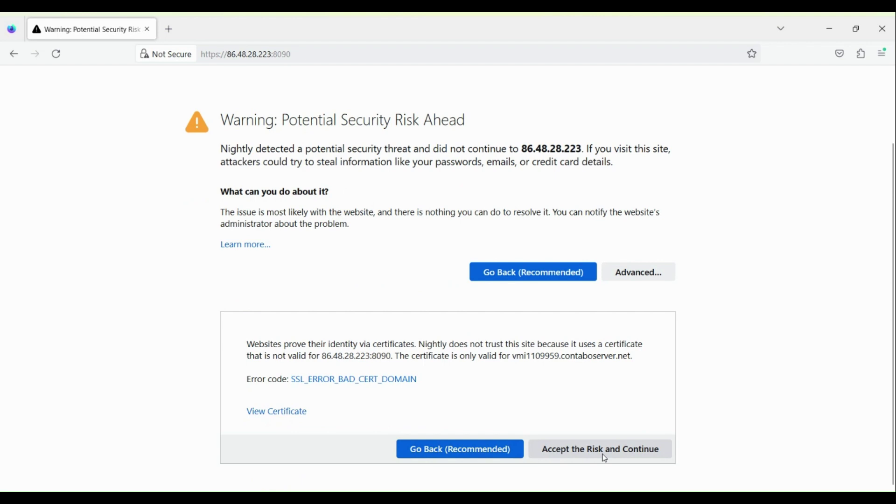
Accept the risk and continue to the CyberPanel login page.
left_click(613, 457)
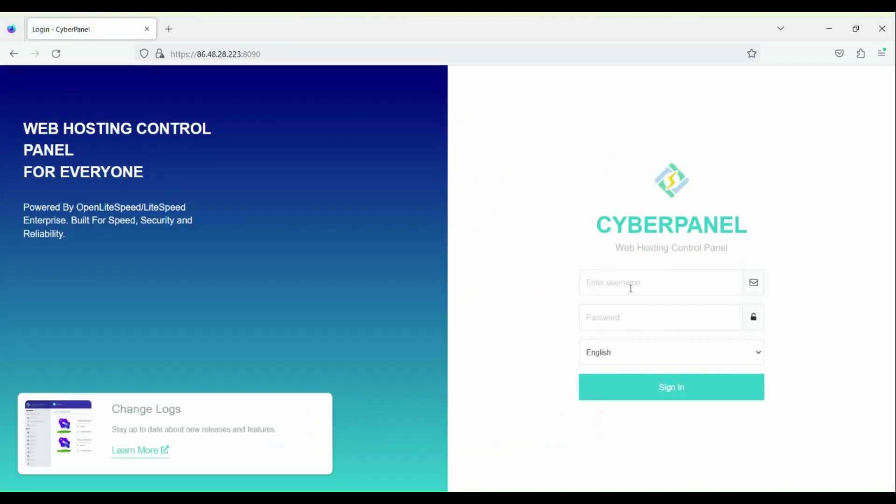
Sign in as admin with the pasted password and dismiss the save-login prompt.
left_click(630, 286)
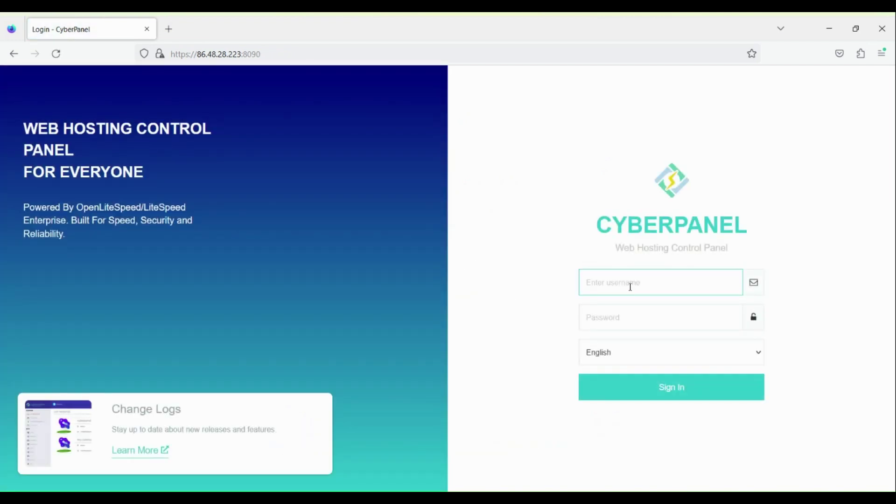
type("admin")
key("Tab")
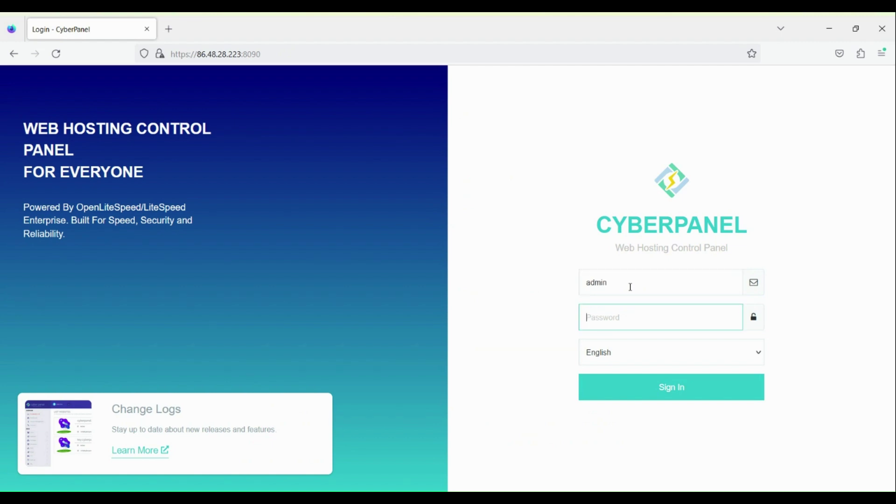
key("alt+Tab")
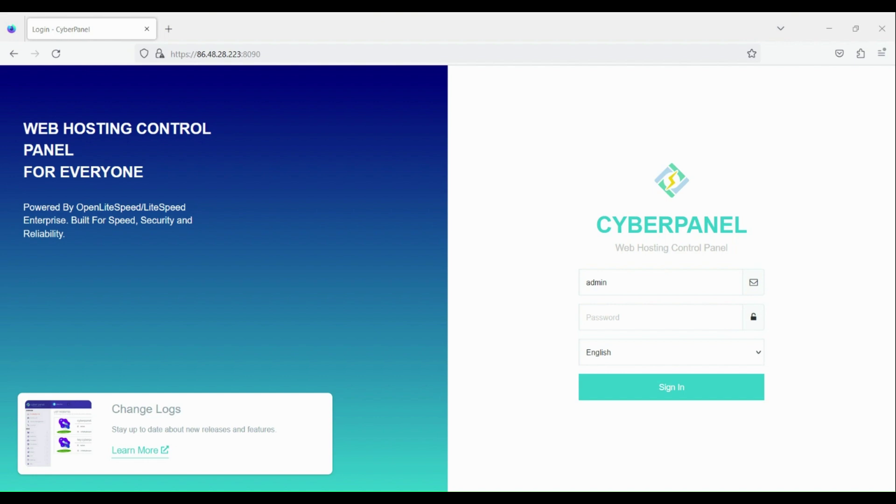
left_click(630, 320)
key("ctrl+v")
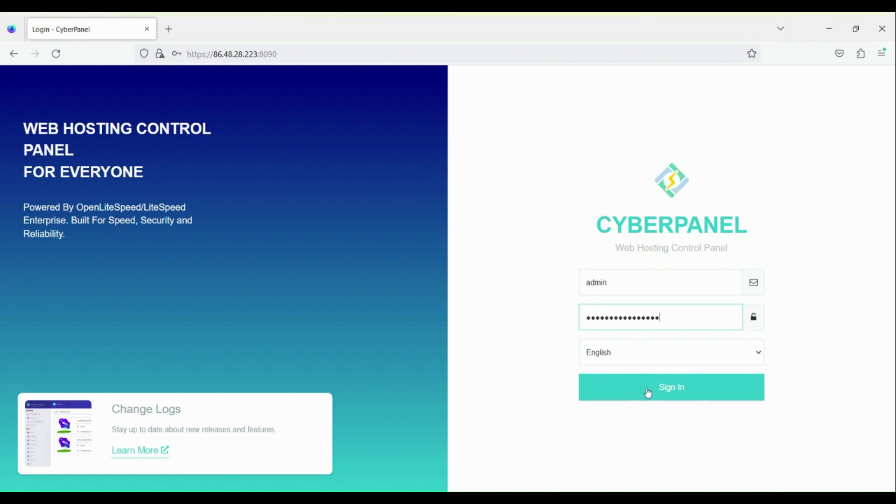
left_click(646, 390)
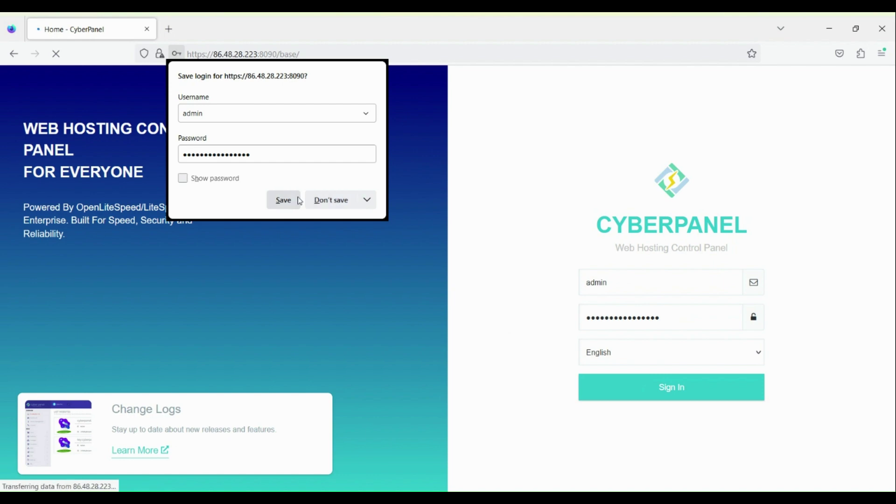
left_click(284, 200)
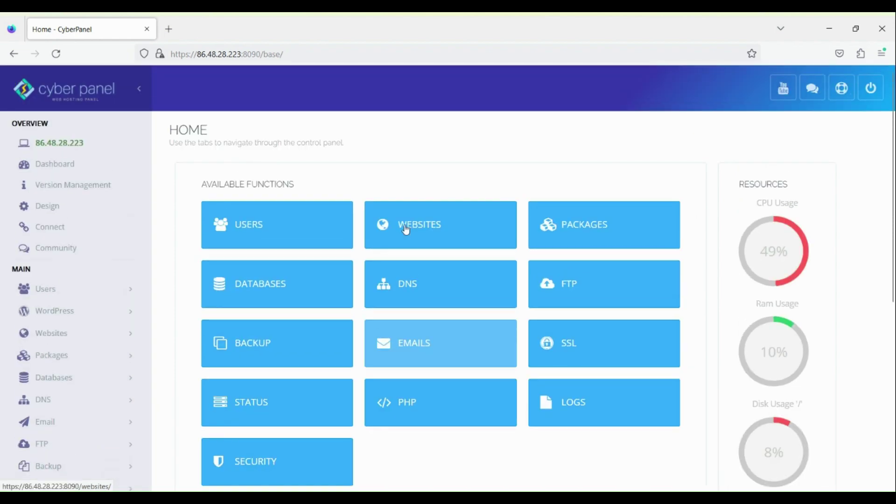
scroll(413, 231, "down", 3)
scroll(414, 230, "up", 3)
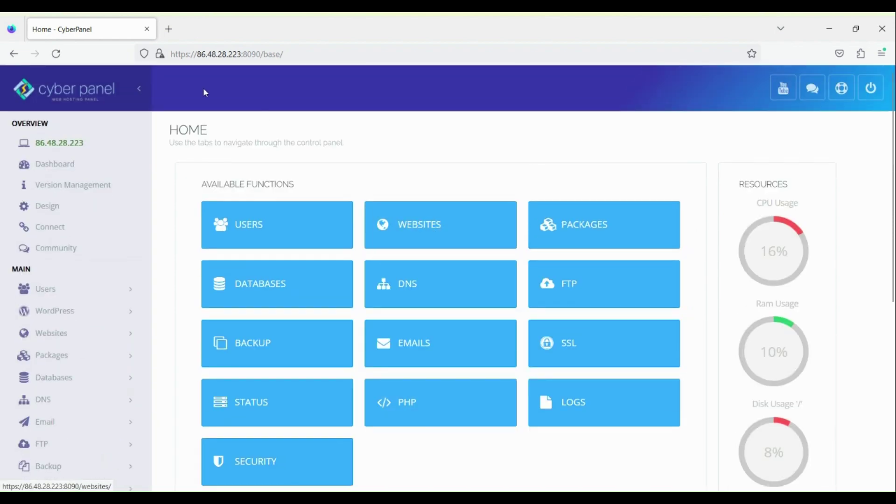
scroll(405, 179, "down", 3)
scroll(404, 179, "up", 3)
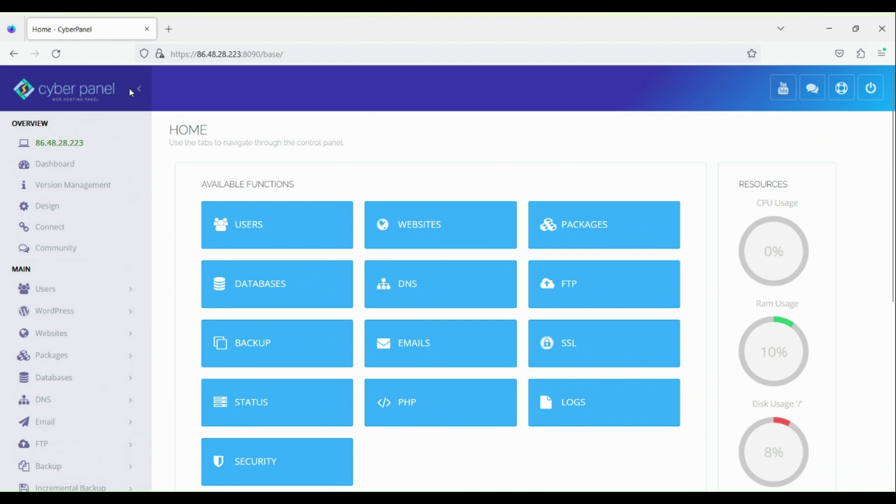
scroll(283, 164, "down", 4)
scroll(283, 163, "up", 3)
scroll(640, 250, "down", 3)
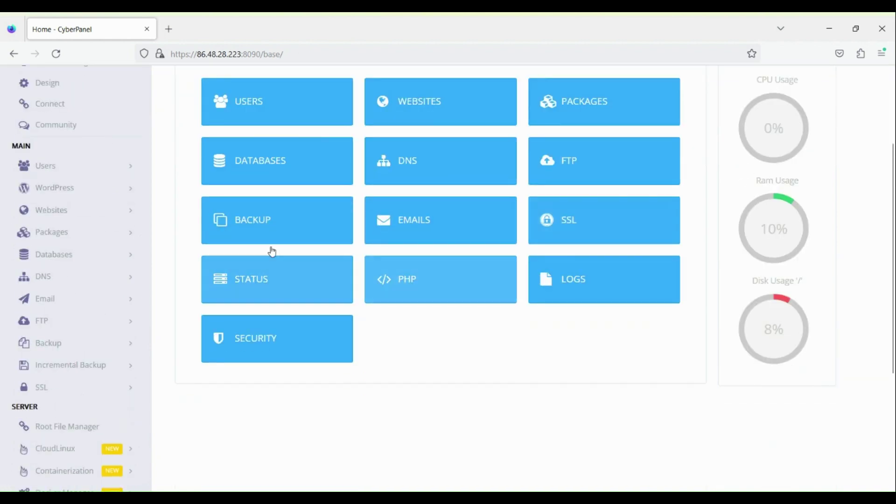
scroll(128, 164, "up", 3)
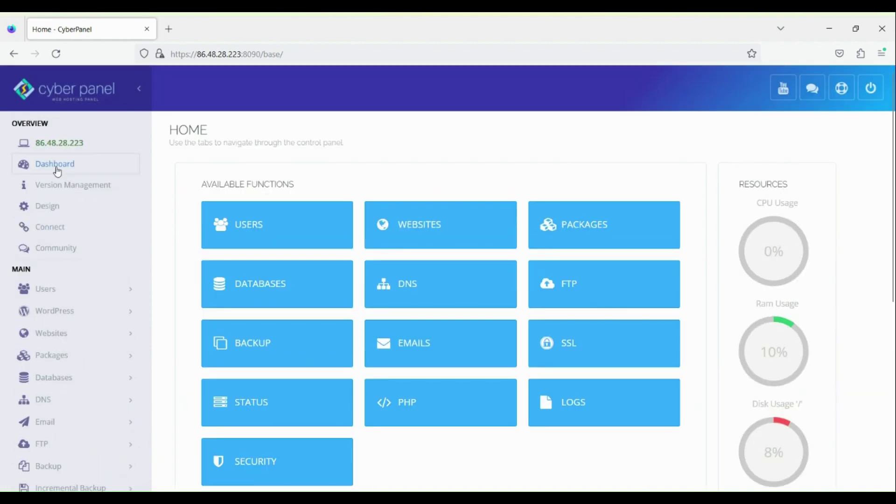
Open Deploy WordPress from the sidebar's WordPress menu.
left_click(88, 313)
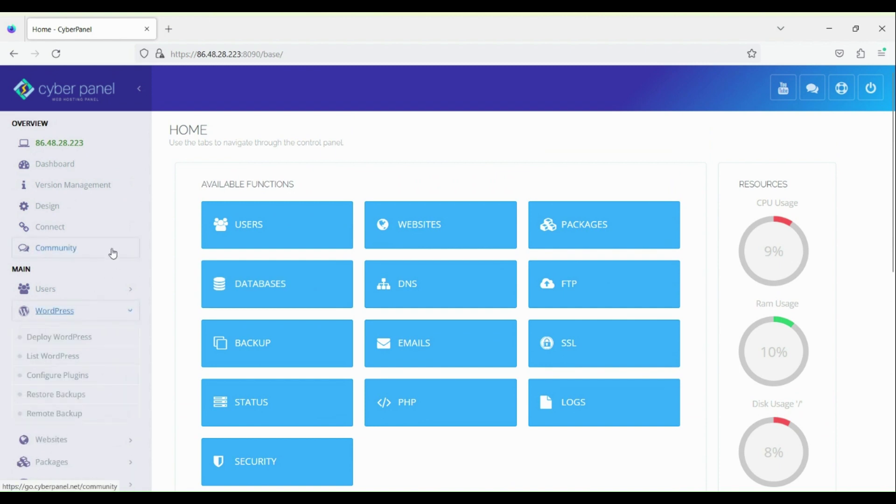
scroll(106, 273, "down", 2)
left_click(77, 279)
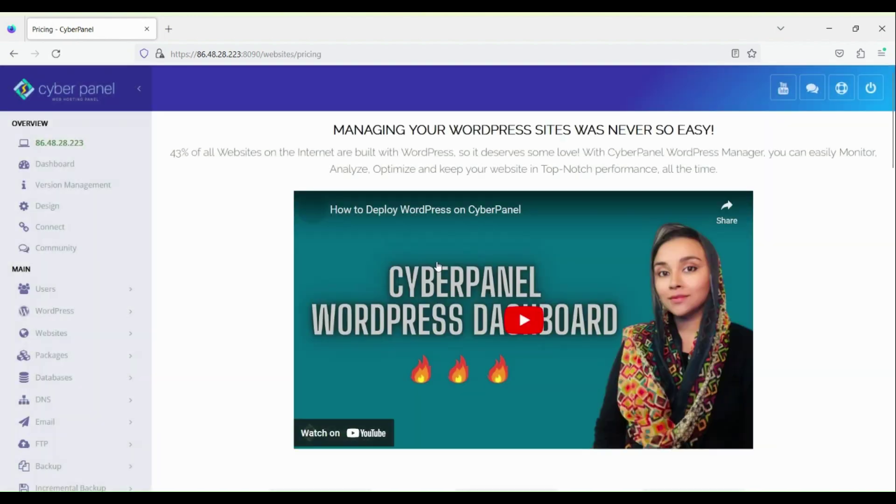
scroll(504, 308, "down", 3)
scroll(497, 317, "down", 3)
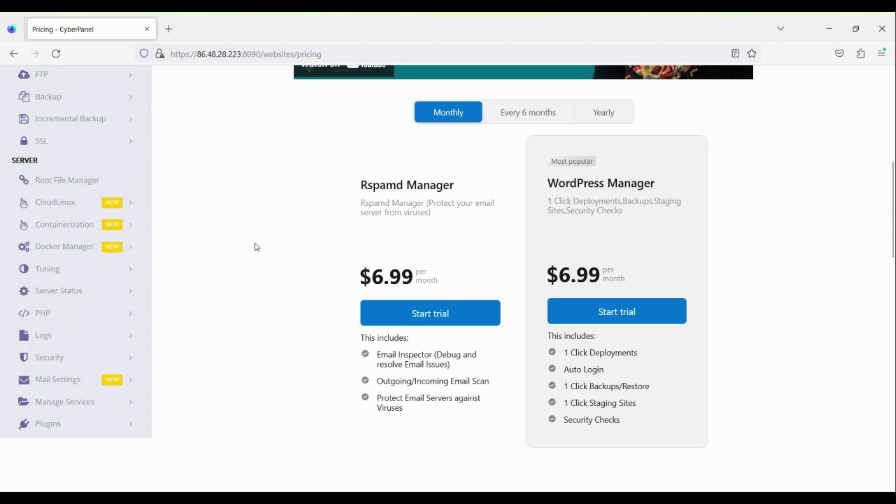
scroll(254, 246, "up", 3)
scroll(512, 258, "up", 2)
scroll(192, 224, "up", 2)
scroll(270, 257, "down", 3)
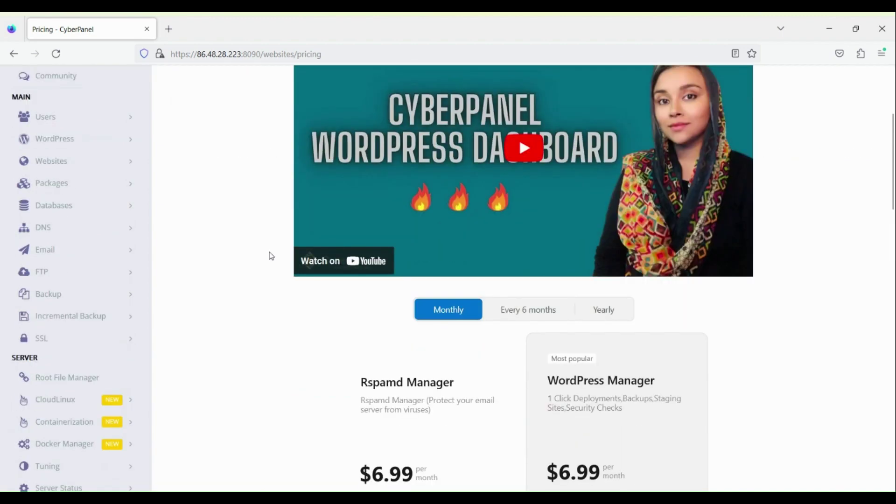
scroll(271, 256, "up", 3)
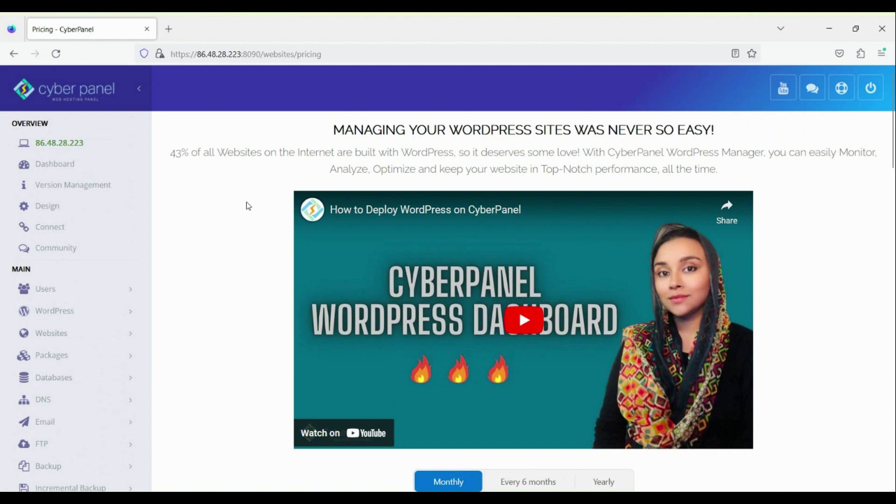
scroll(186, 236, "down", 2)
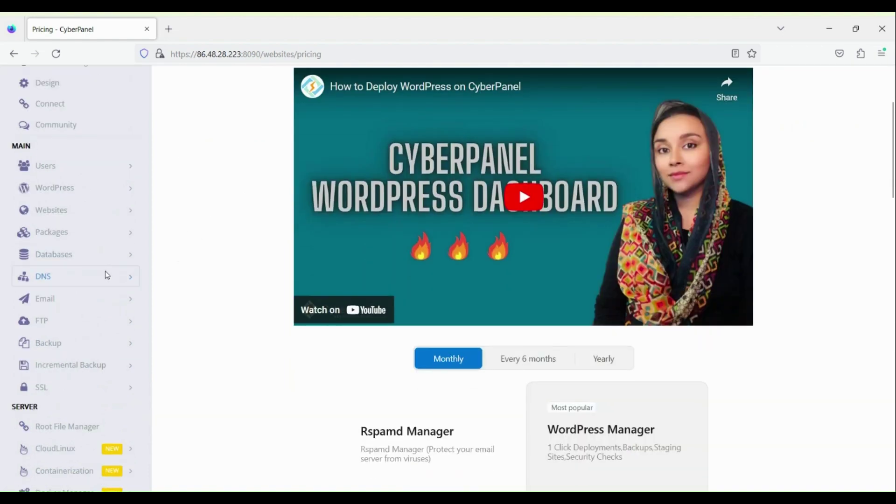
scroll(243, 251, "down", 1)
scroll(241, 246, "up", 3)
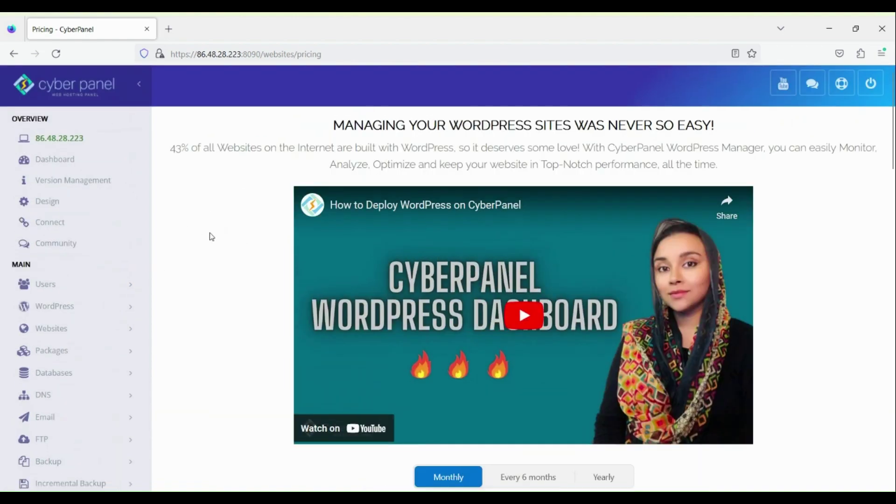
scroll(120, 278, "down", 2)
scroll(200, 190, "up", 1)
scroll(200, 189, "up", 1)
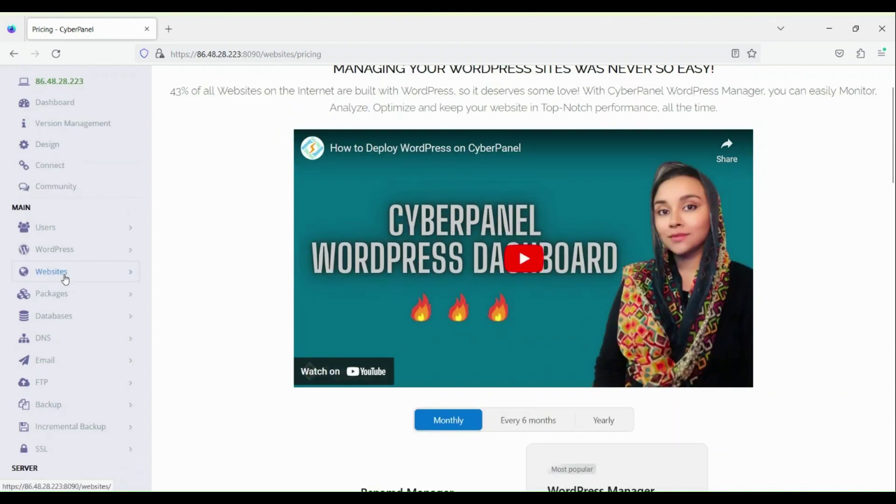
Expand the Websites section in the CyberPanel sidebar.
left_click(79, 279)
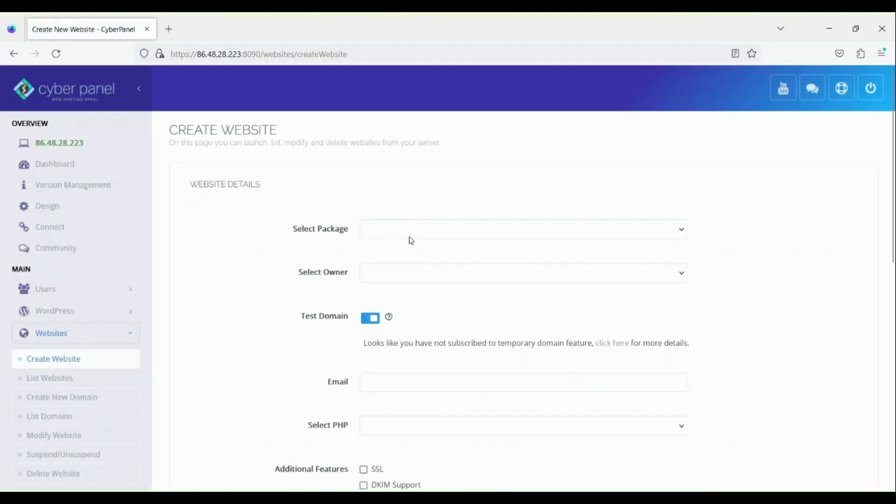
Choose the Default package and admin owner, disable Test Domain, and enter shapethatbod.com as the domain.
left_click(410, 236)
left_click(384, 273)
left_click(444, 273)
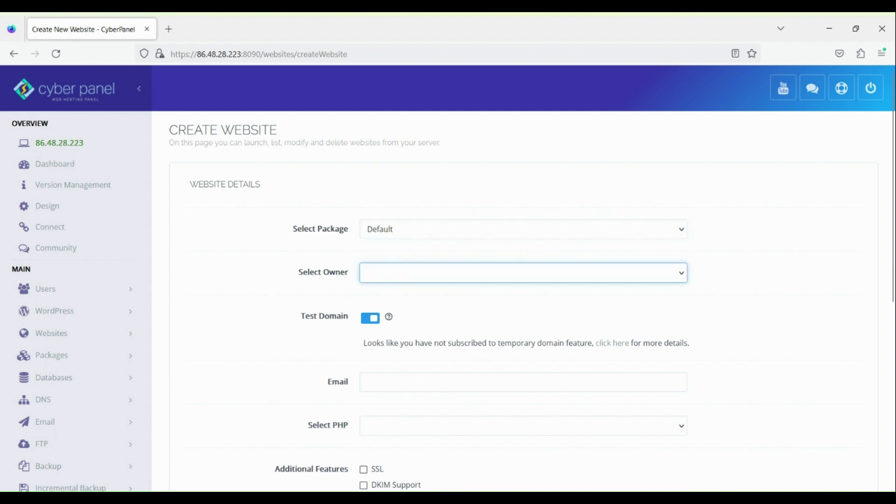
left_click(412, 321)
scroll(436, 296, "down", 2)
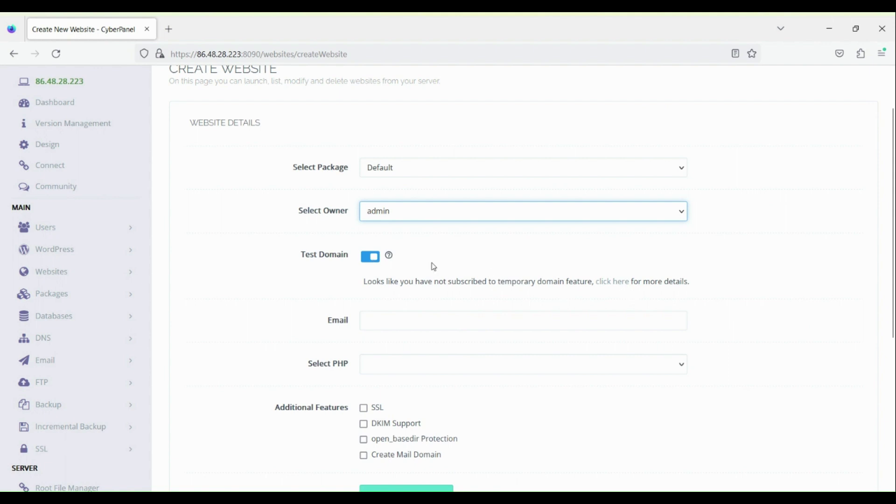
left_click(369, 258)
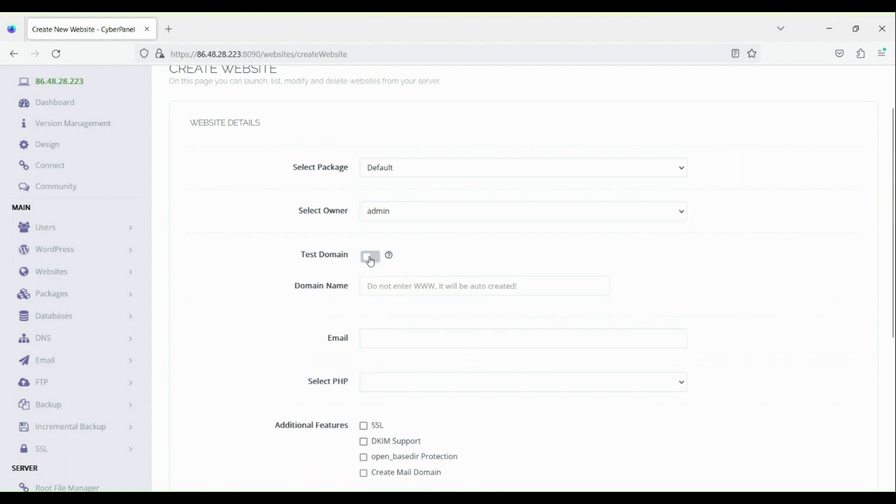
left_click(394, 285)
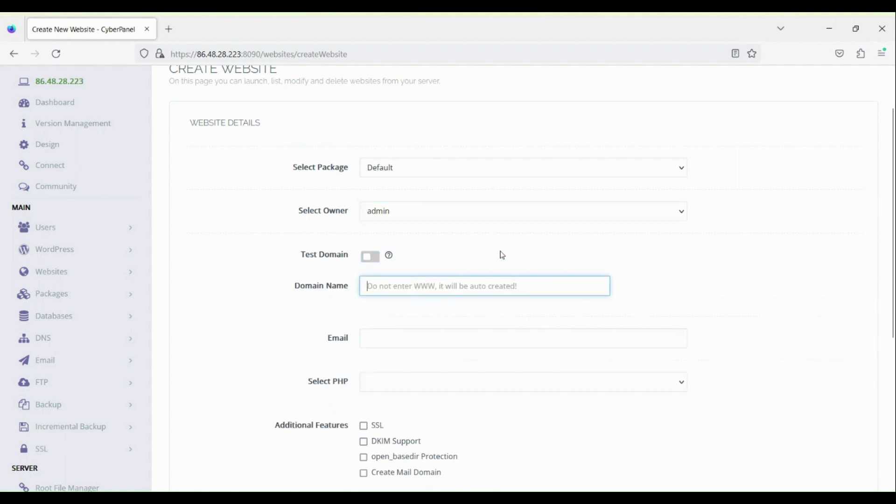
type("shapethatbod")
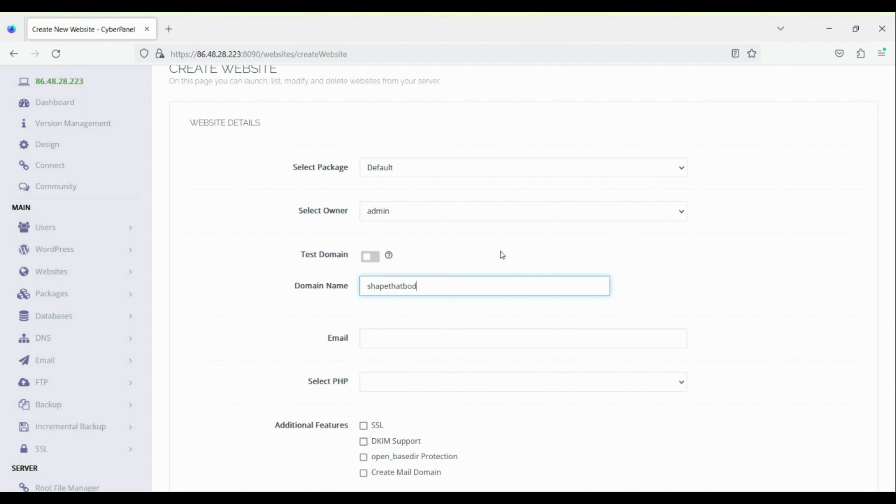
Paste the owner's email address and select PHP 8.0 for the site.
left_click(472, 340)
scroll(482, 343, "down", 3)
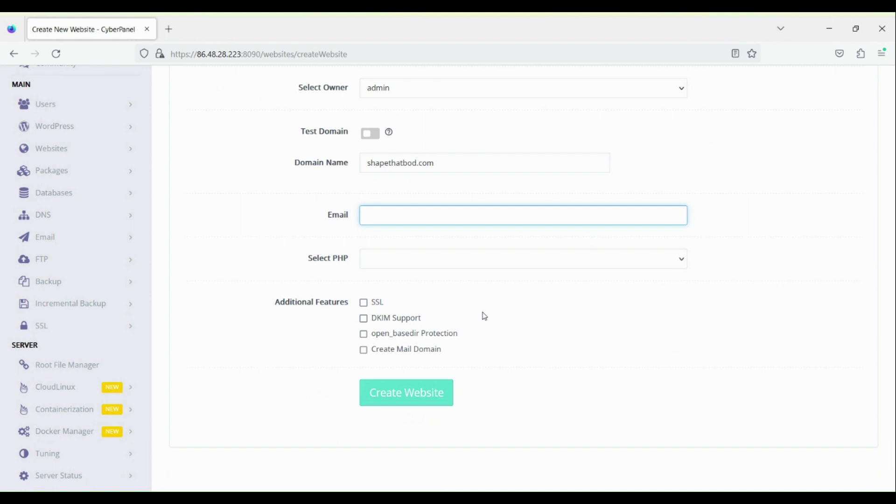
scroll(482, 316, "up", 3)
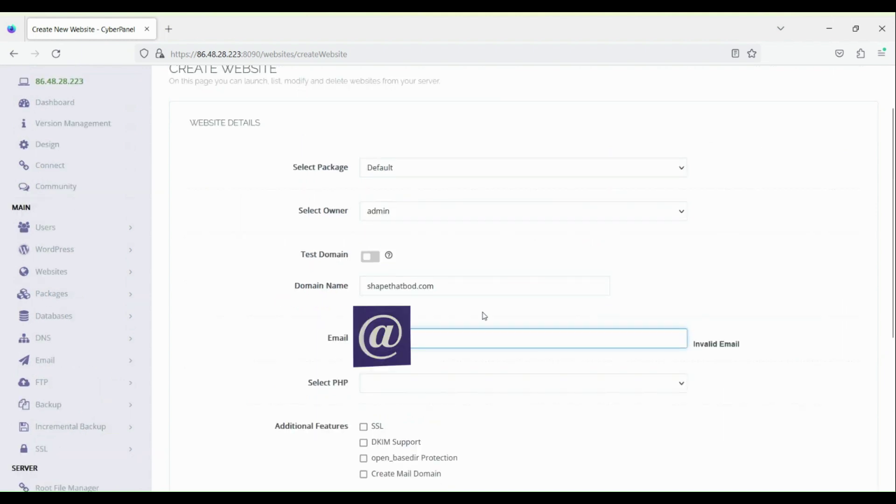
key("ctrl+v")
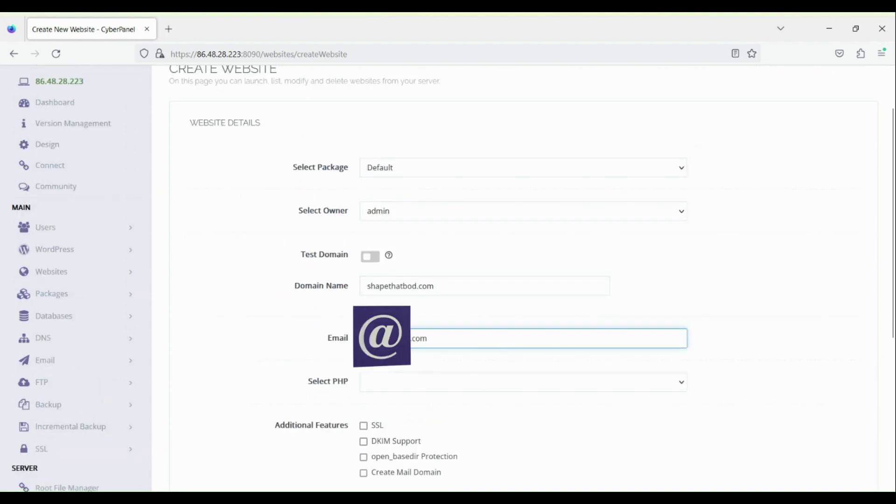
key("Tab")
key("Down")
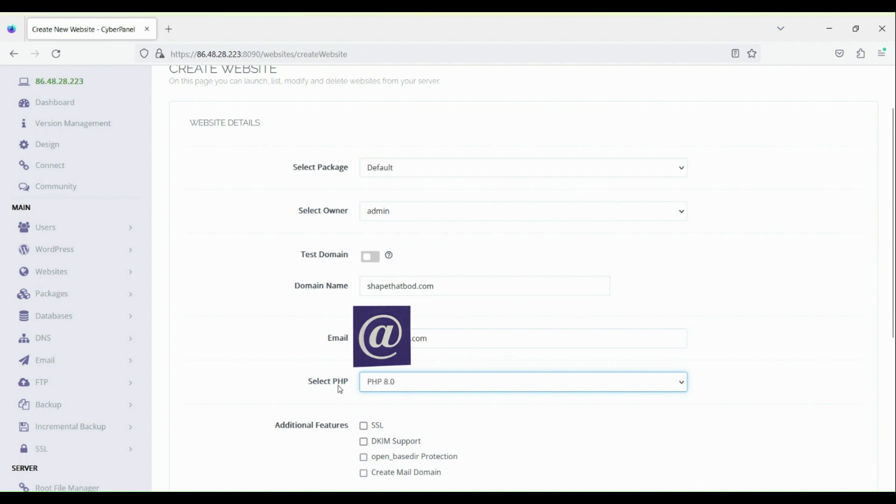
scroll(315, 355, "down", 1)
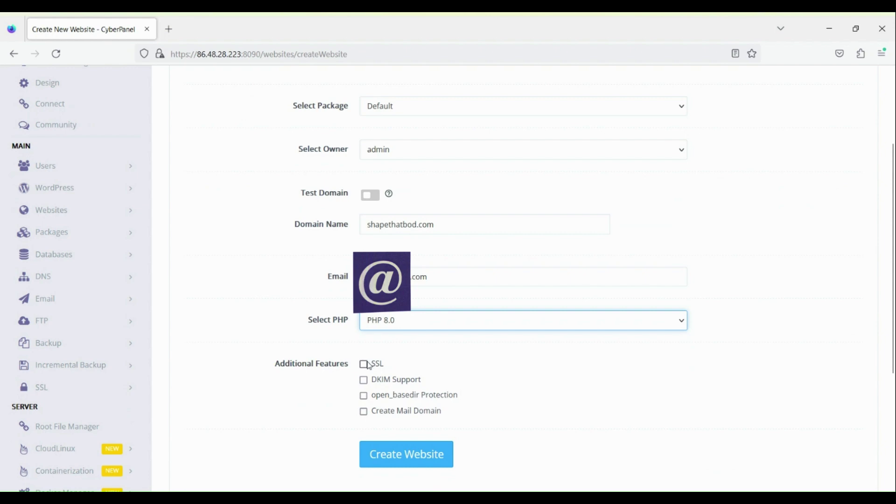
Enable SSL, open_basedir protection and Create Mail Domain for the new website.
left_click(364, 364)
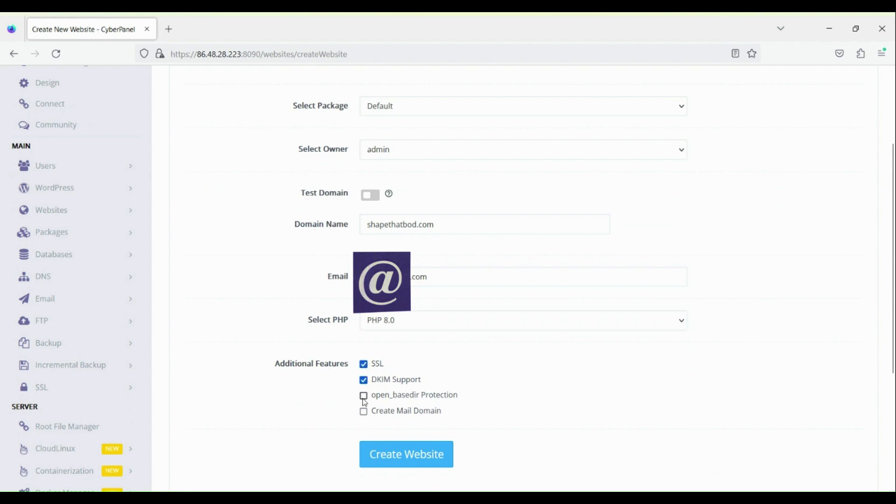
left_click(363, 396)
left_click(364, 412)
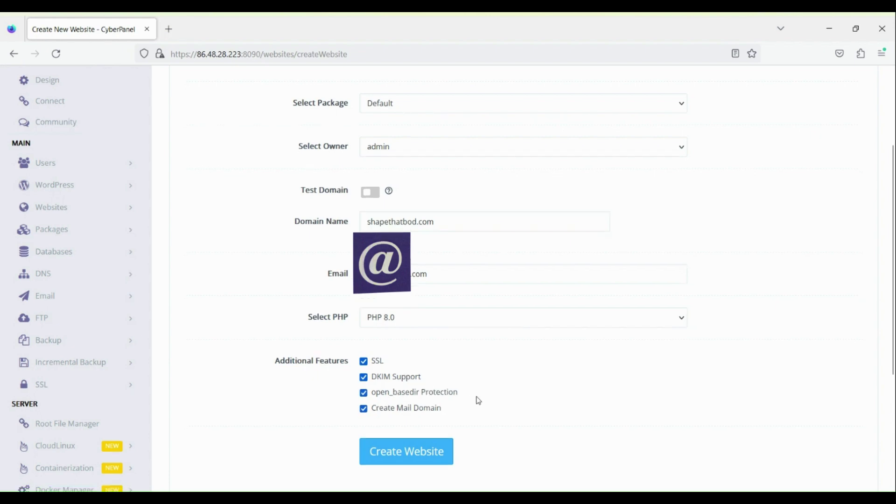
scroll(484, 344, "down", 2)
scroll(377, 267, "up", 2)
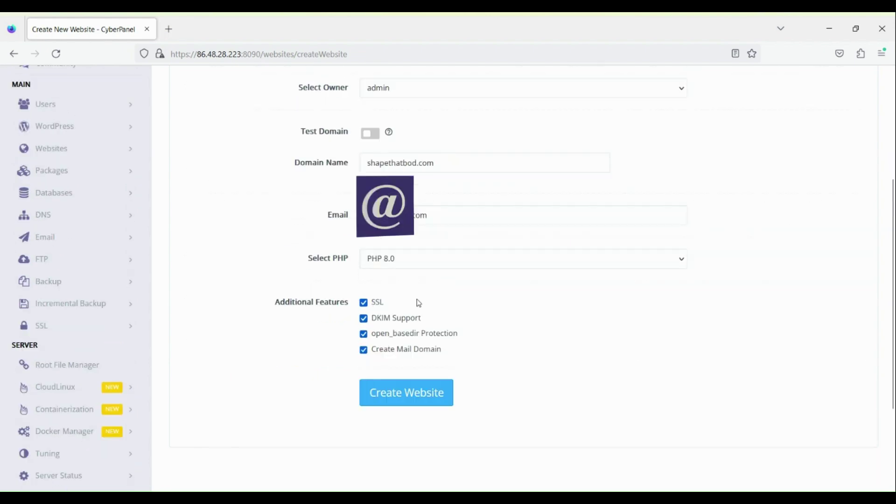
Start creating the shapethatbod.com website and let it finish installing.
left_click(412, 400)
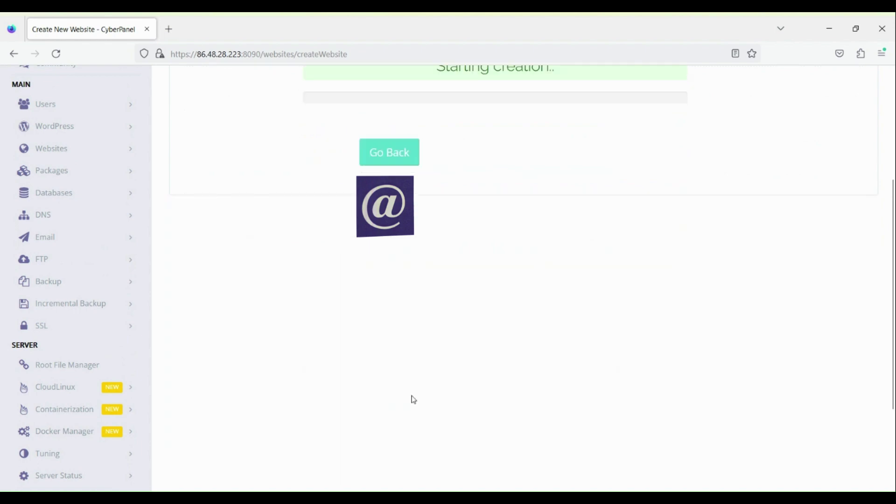
scroll(342, 234, "up", 5)
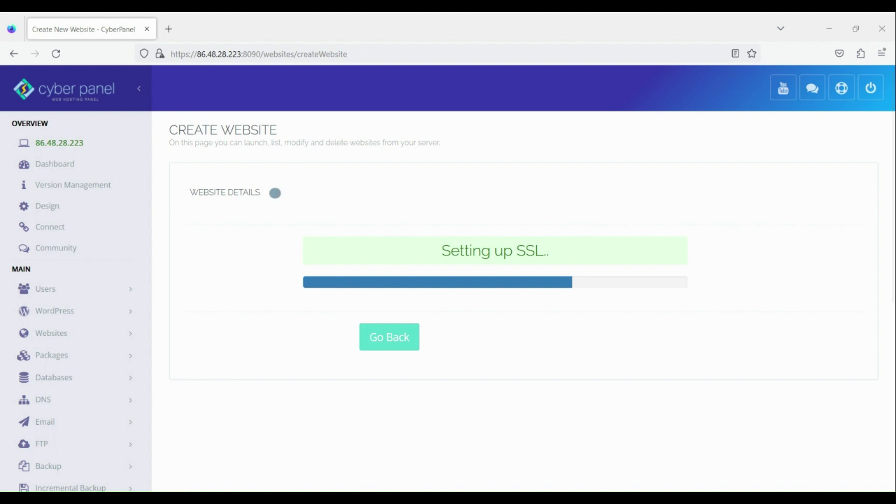
scroll(448, 280, "down", 2)
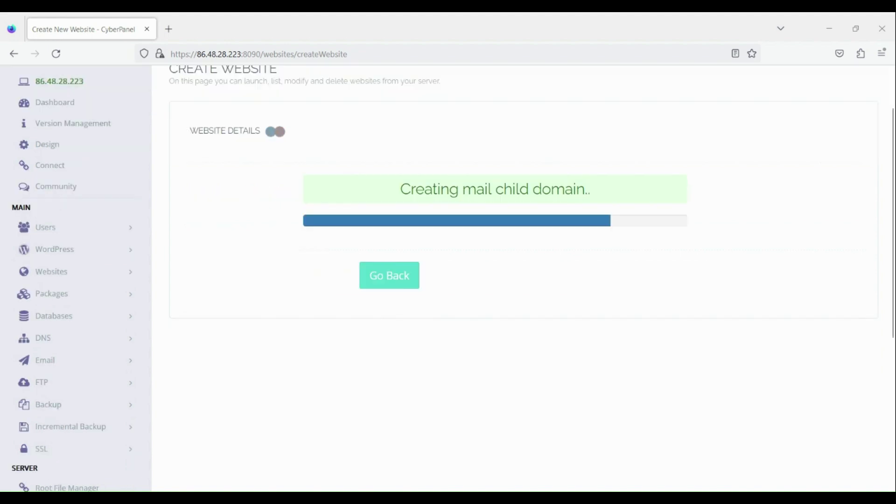
scroll(699, 381, "up", 2)
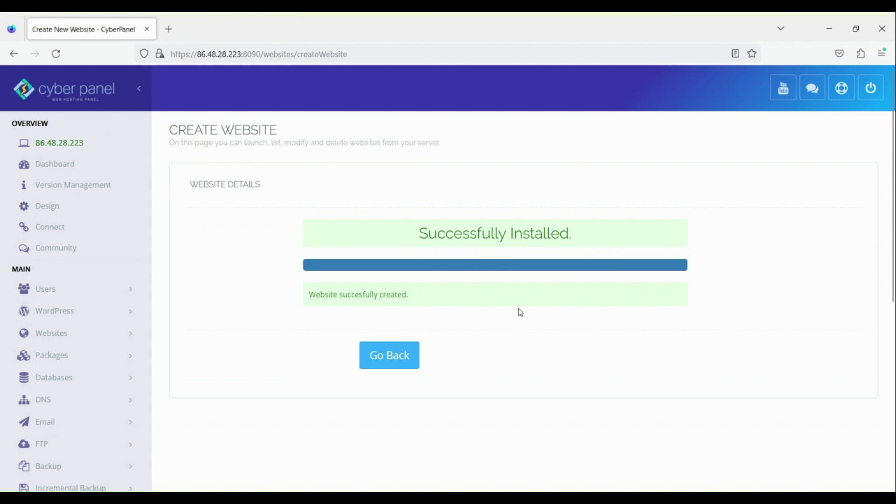
scroll(419, 320, "down", 2)
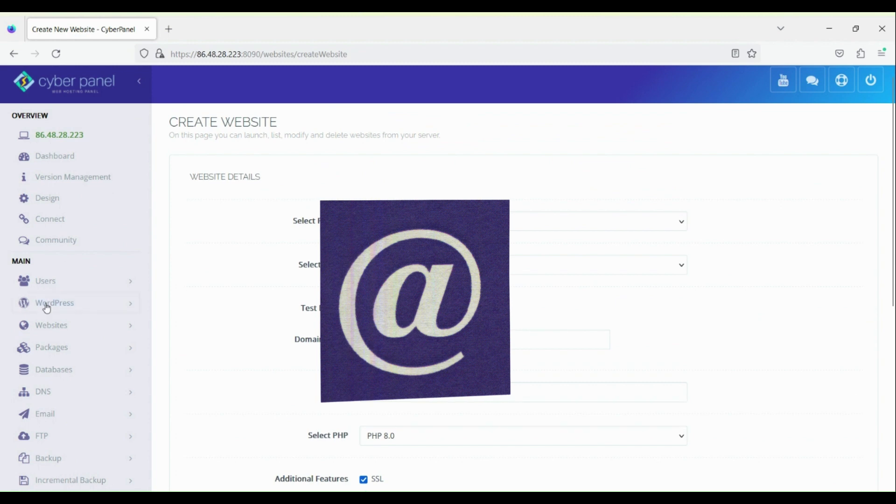
Go to List Websites under the Websites section of the sidebar.
left_click(80, 326)
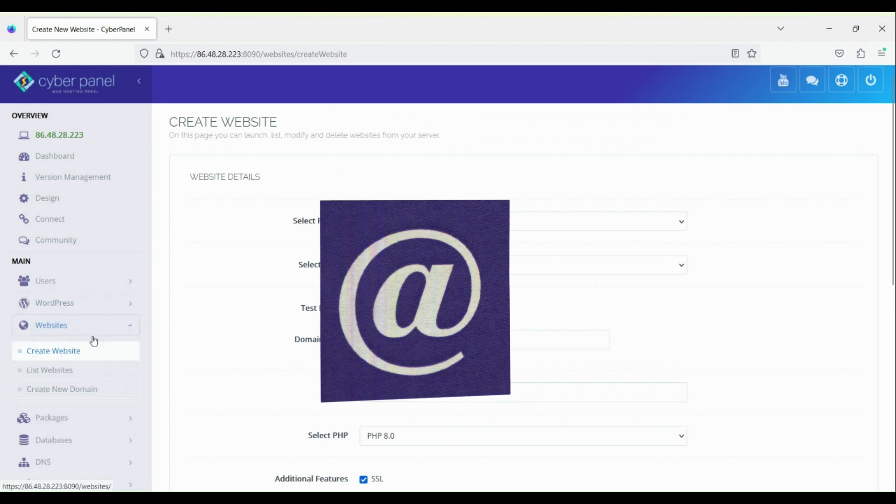
left_click(64, 378)
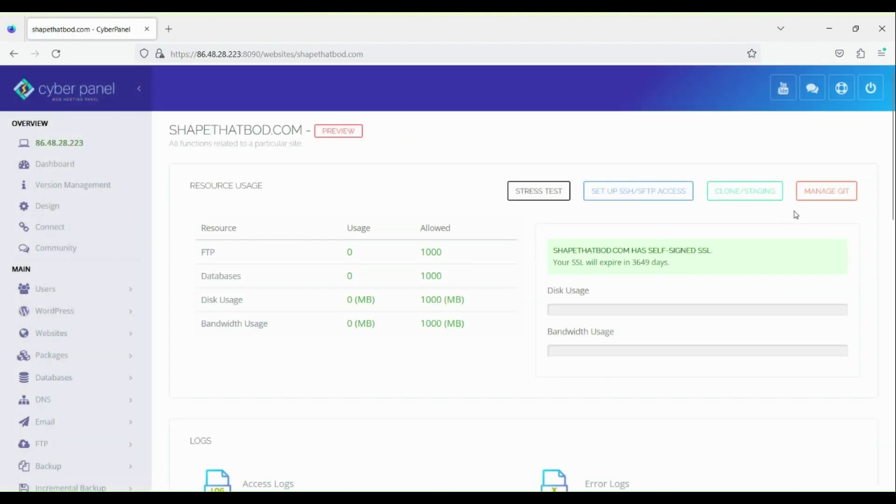
scroll(653, 234, "down", 3)
scroll(494, 220, "down", 1)
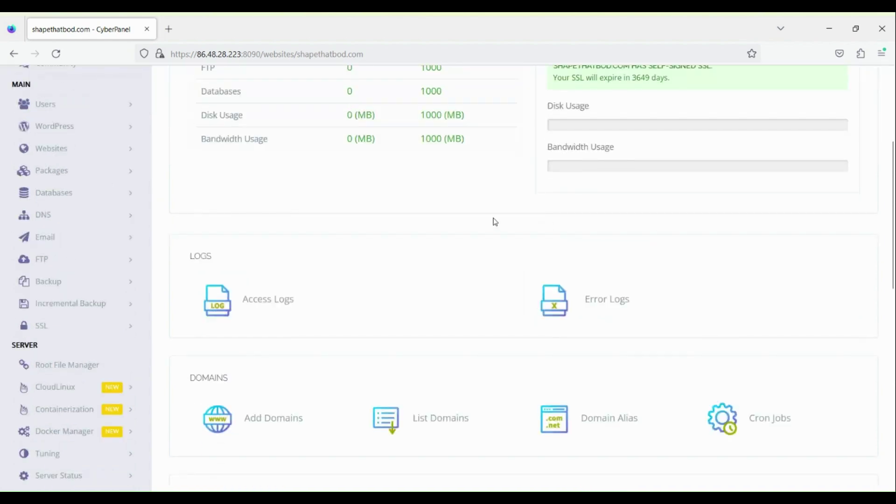
scroll(417, 202, "down", 1)
scroll(417, 203, "down", 1)
scroll(417, 203, "down", 3)
scroll(416, 202, "down", 2)
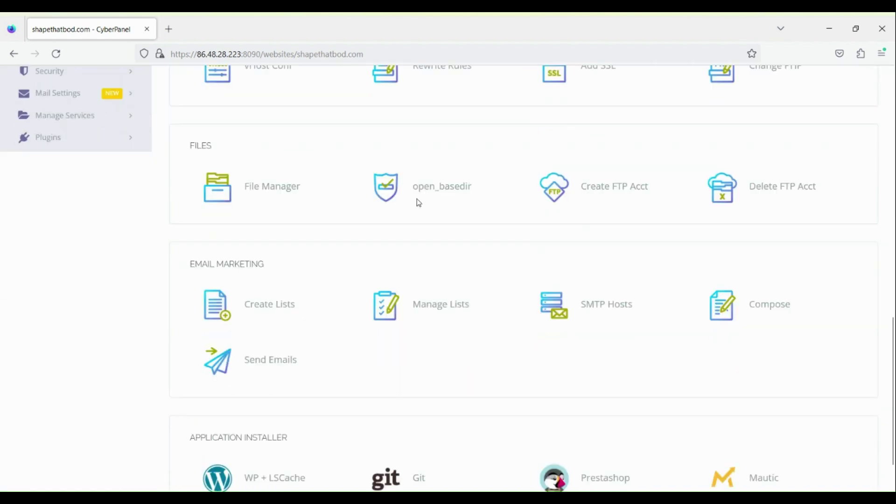
scroll(416, 203, "down", 1)
scroll(417, 203, "up", 5)
scroll(353, 258, "down", 5)
scroll(353, 259, "up", 5)
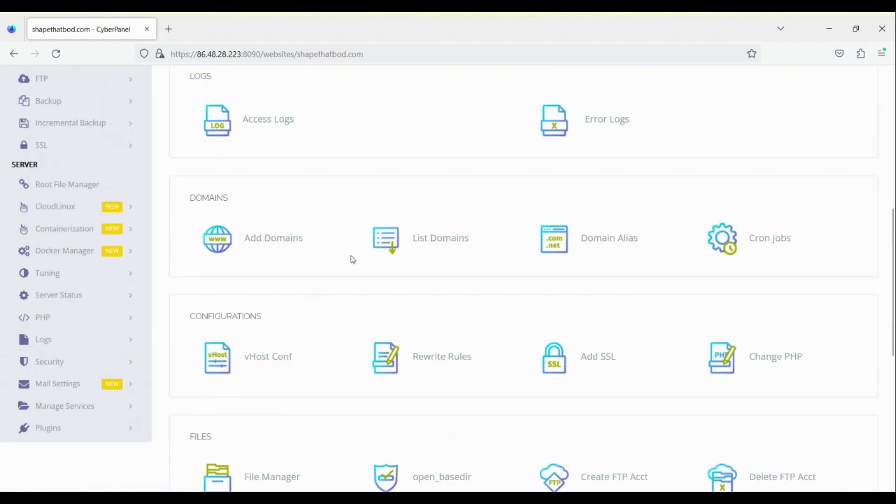
scroll(352, 259, "up", 5)
scroll(351, 259, "up", 1)
scroll(351, 256, "down", 5)
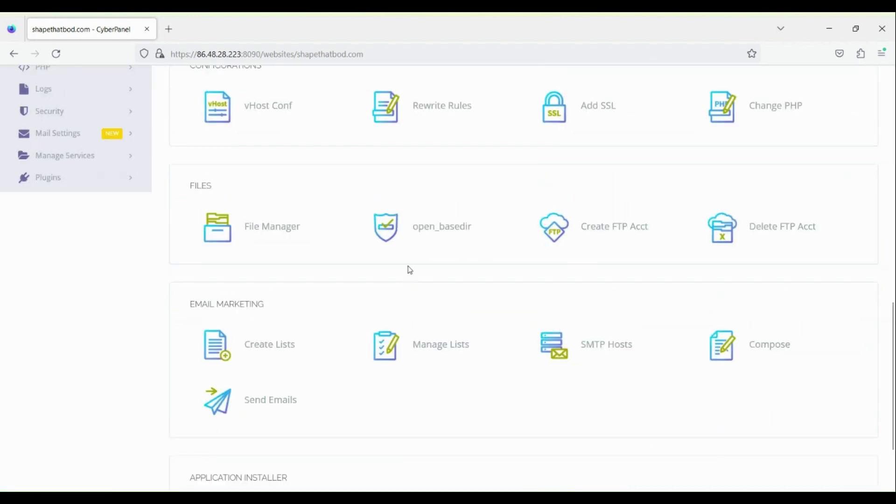
scroll(409, 268, "down", 2)
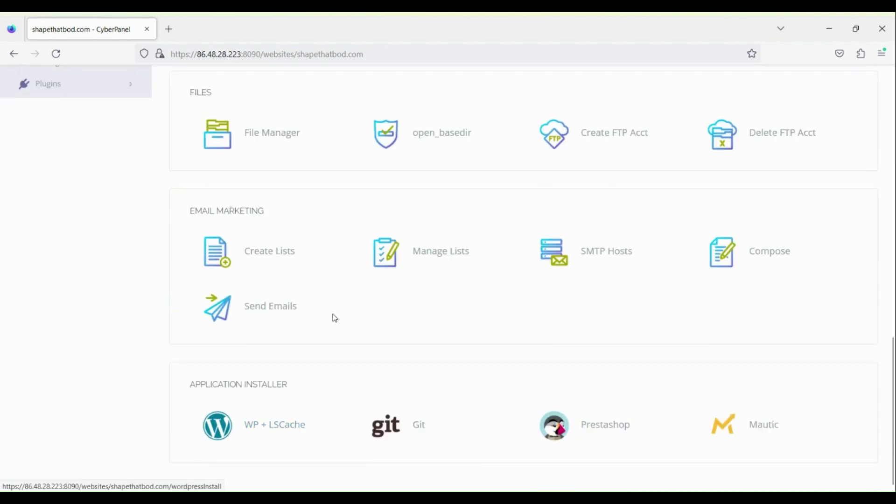
scroll(336, 295, "up", 5)
scroll(343, 275, "up", 3)
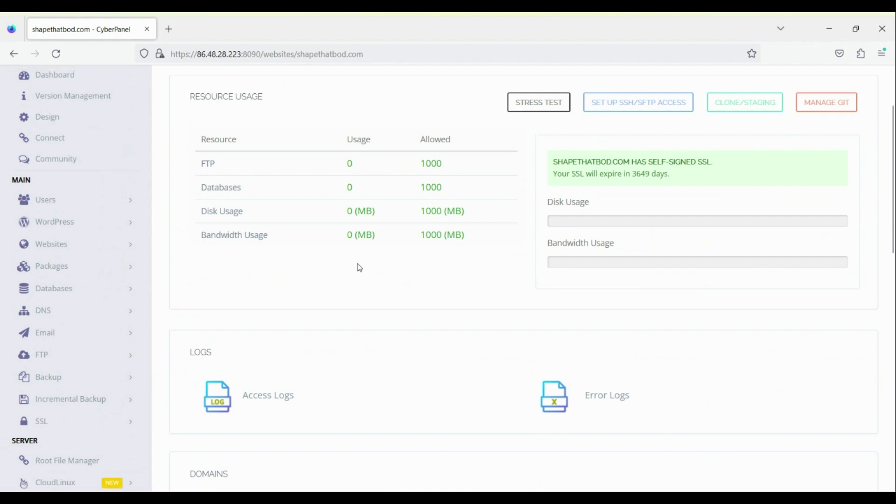
scroll(357, 267, "up", 2)
scroll(357, 267, "down", 5)
scroll(325, 352, "down", 2)
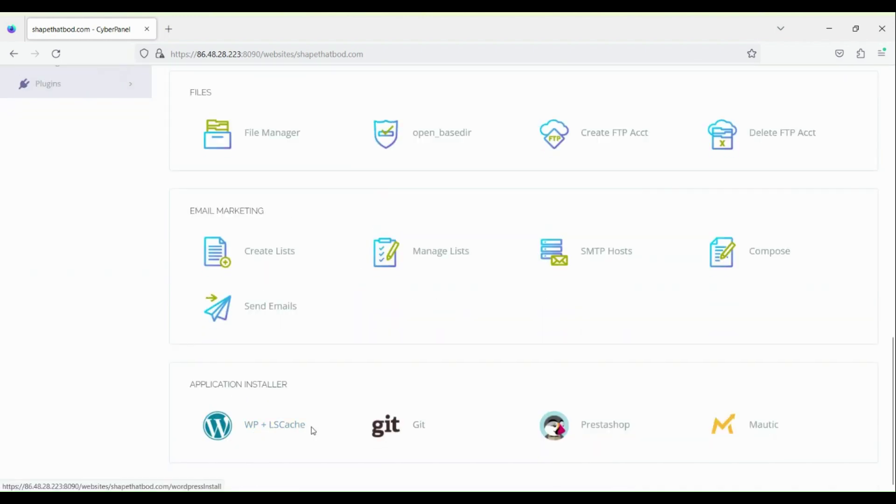
Start the WordPress with LSCache installer and enter blog title Shape That Bod and login user admin.
left_click(282, 428)
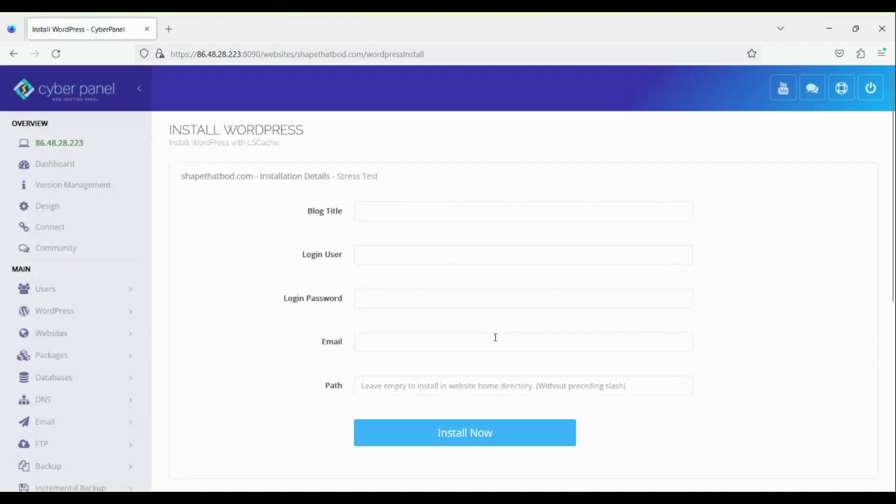
left_click(391, 212)
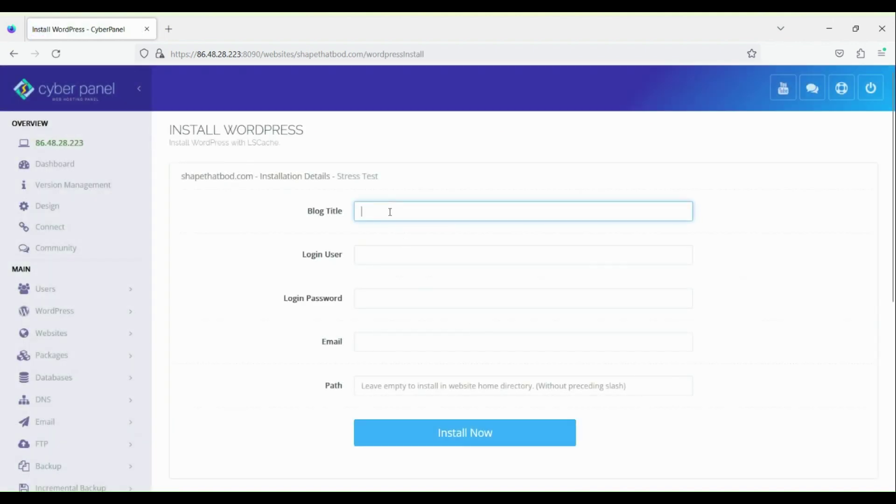
type("hape That Bod")
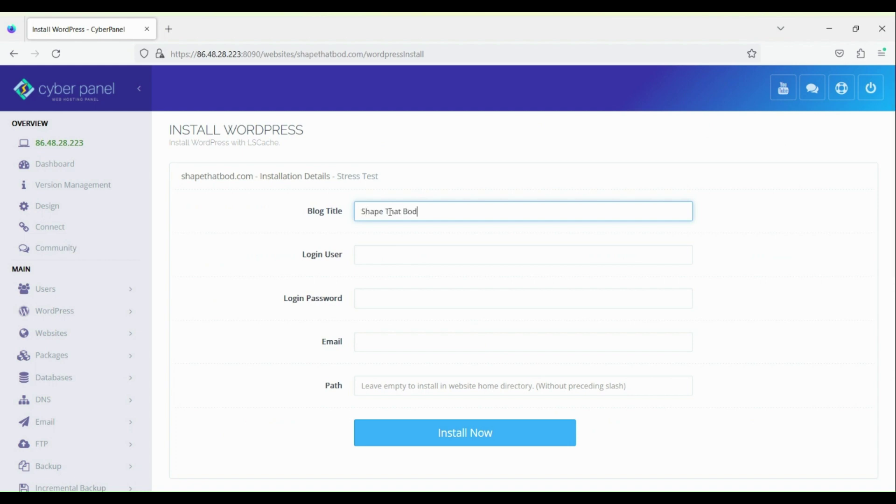
key("Tab")
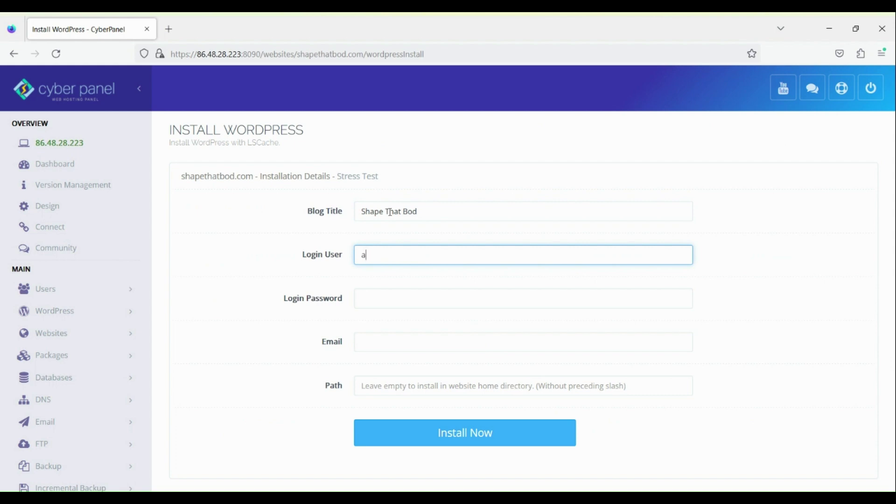
type("dmin")
key("Tab")
key("ctrl+v")
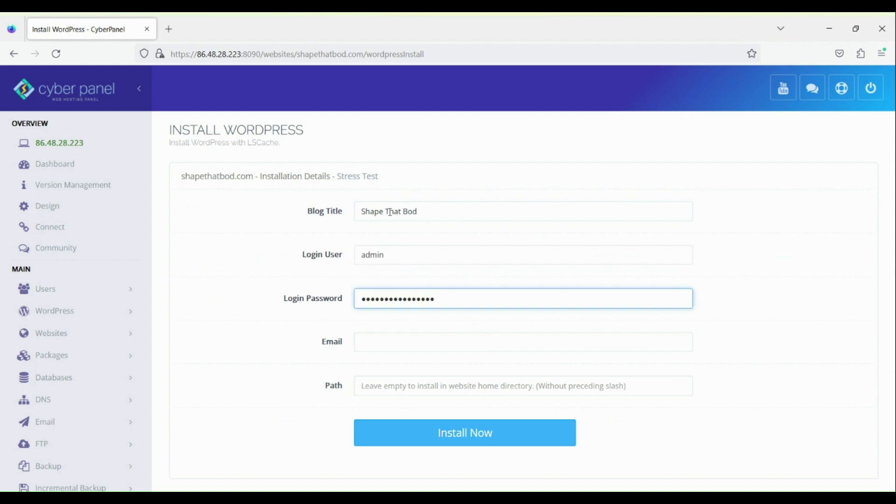
Replace the autofilled login password with a new one and move to the admin email field.
key("ctrl+a")
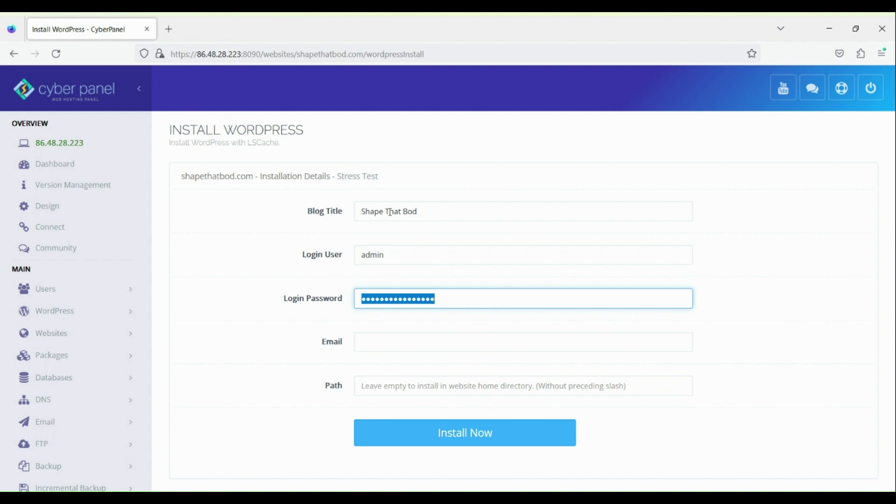
key("BackSpace")
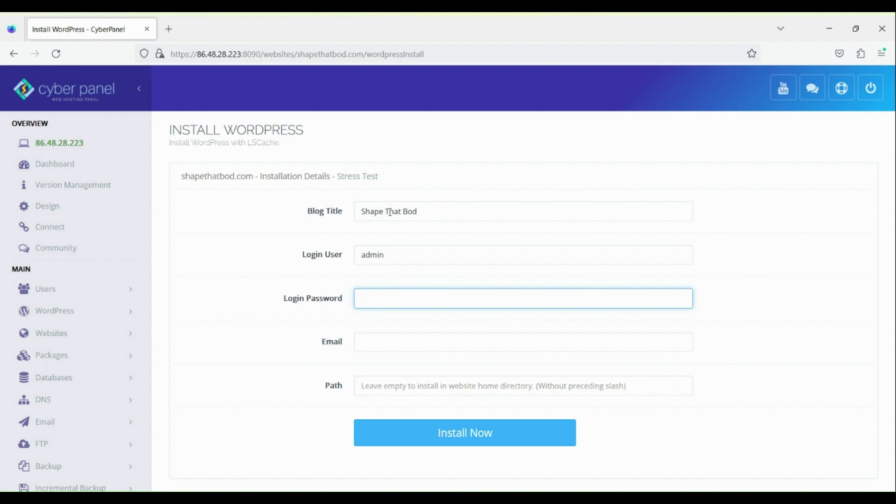
type("•")
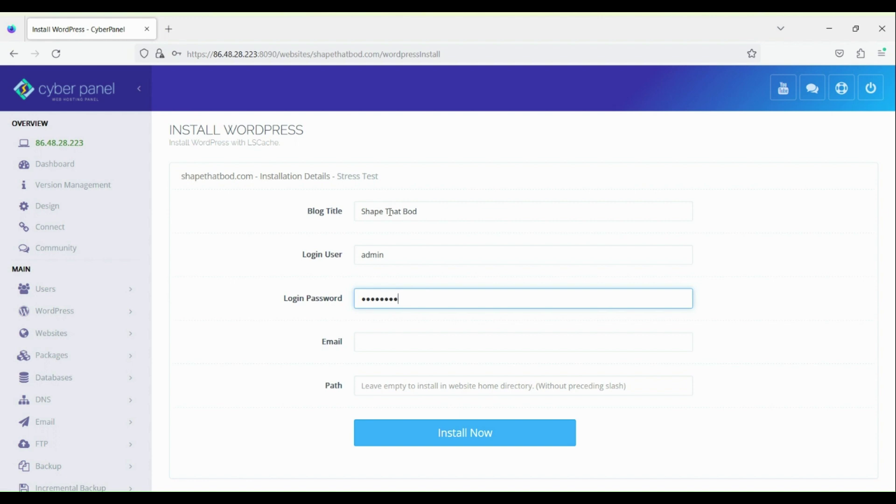
left_click(409, 338)
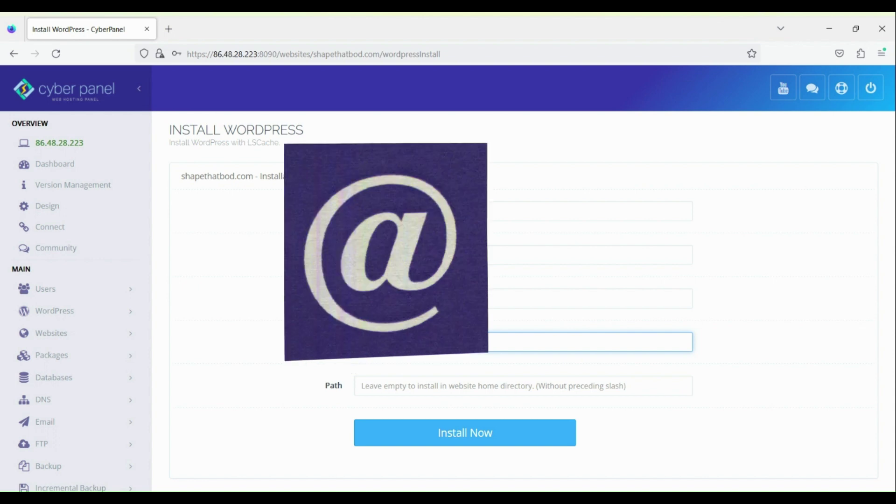
scroll(451, 377, "down", 2)
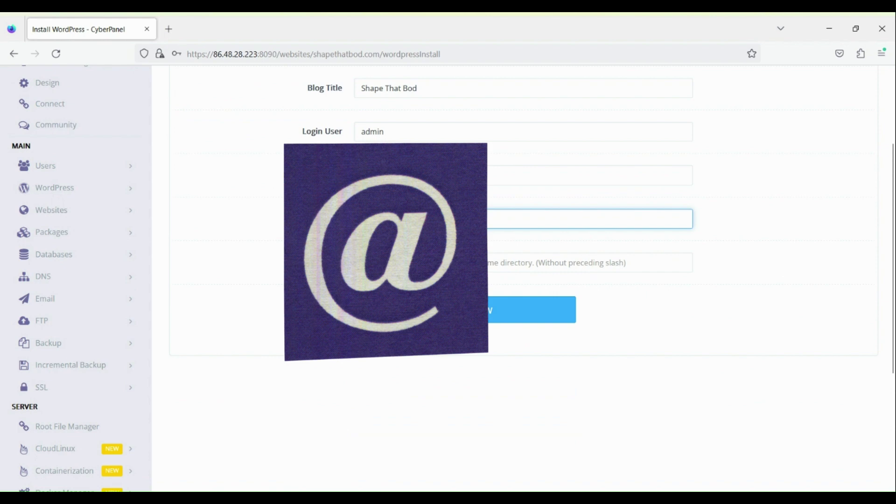
scroll(449, 372, "down", 2)
scroll(449, 373, "up", 2)
scroll(449, 373, "up", 2)
scroll(449, 373, "down", 1)
Run Install Now for WordPress on shapethatbod.com until it reports success.
left_click(466, 381)
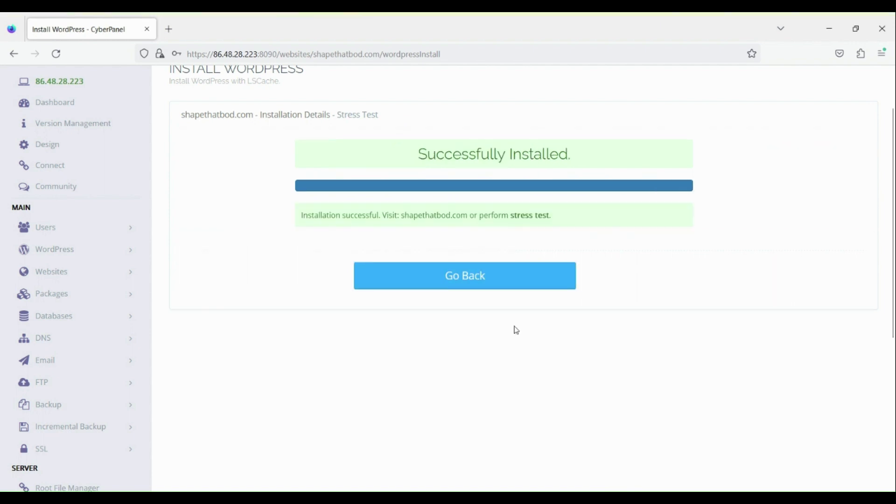
scroll(367, 183, "up", 2)
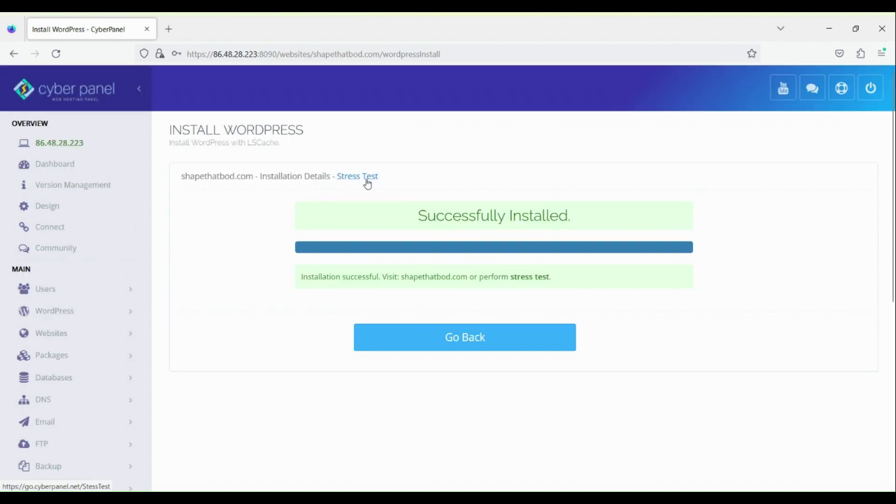
scroll(524, 236, "down", 4)
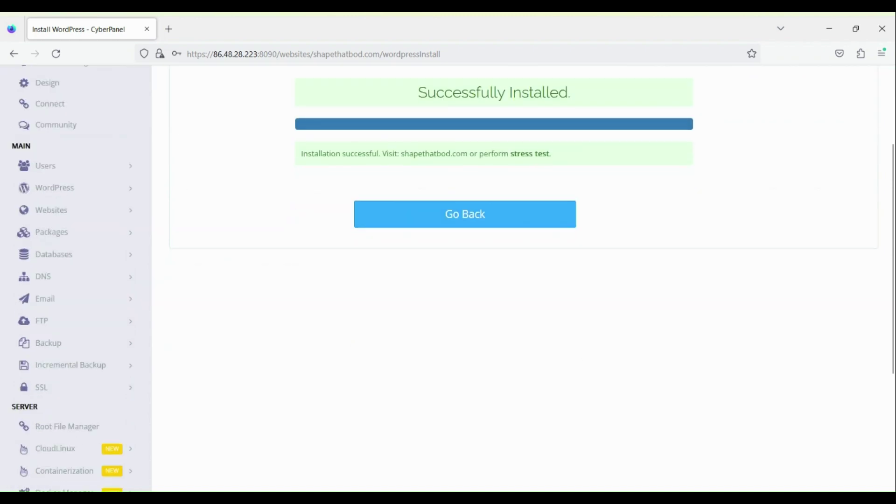
scroll(530, 279, "up", 4)
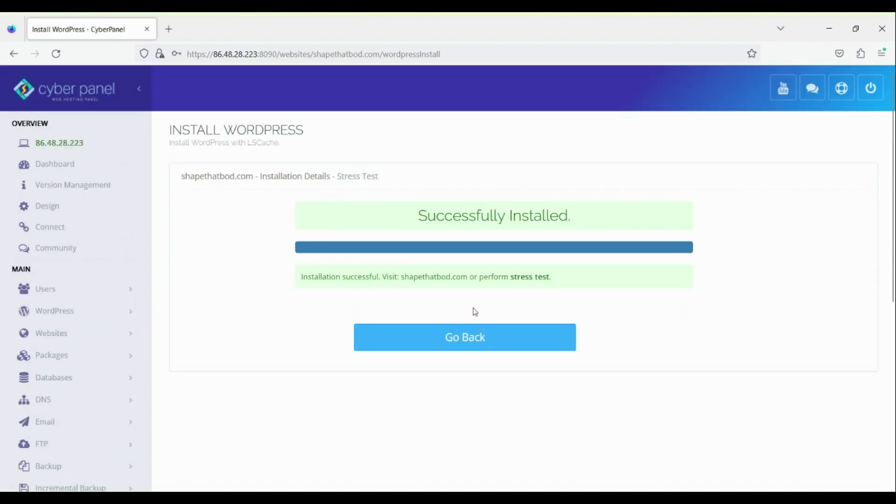
Preview the new Shape That Bod site in its own tab and look over the Hello world page.
left_click(434, 275)
scroll(261, 221, "down", 5)
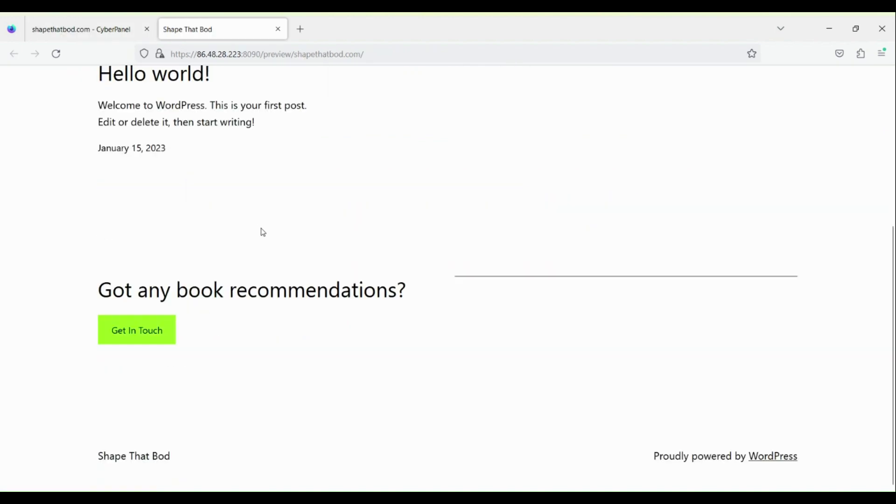
scroll(600, 360, "up", 5)
scroll(598, 378, "up", 1)
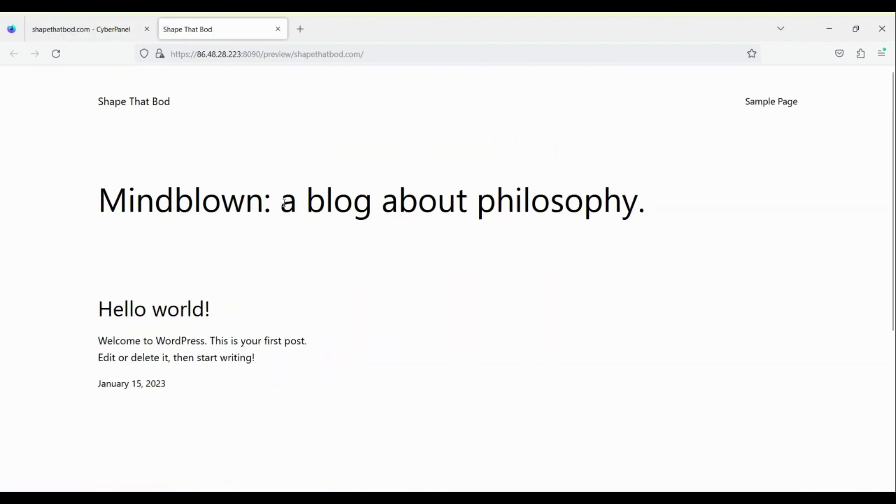
left_click_drag(128, 200, 245, 200)
left_click(342, 210)
left_click(112, 29)
left_click(248, 27)
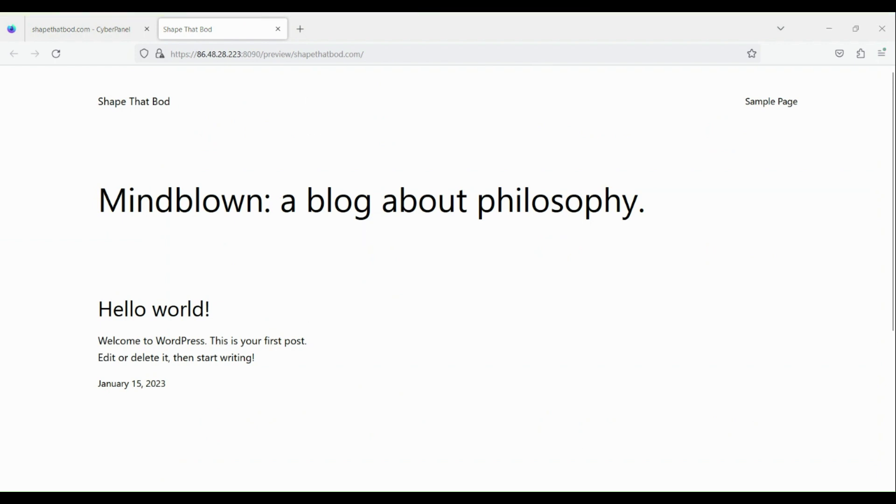
left_click(427, 87)
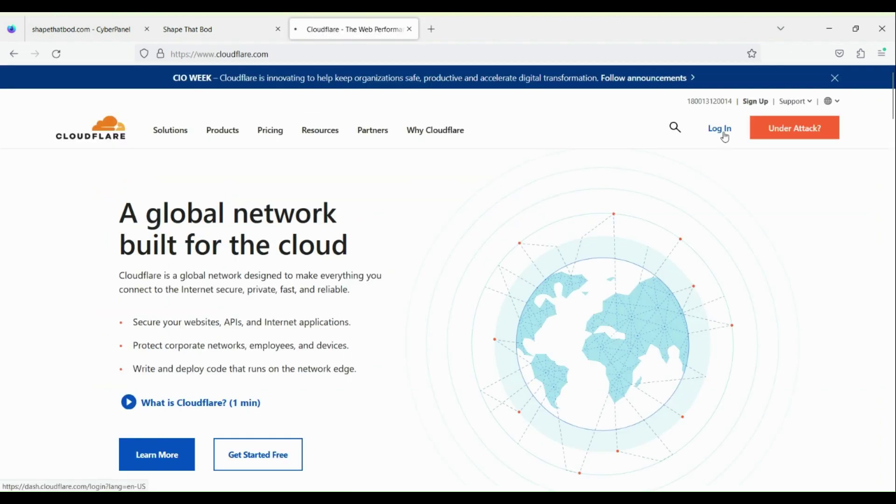
Log in to Cloudflare and add shapethatbod.com as a new site.
left_click(720, 128)
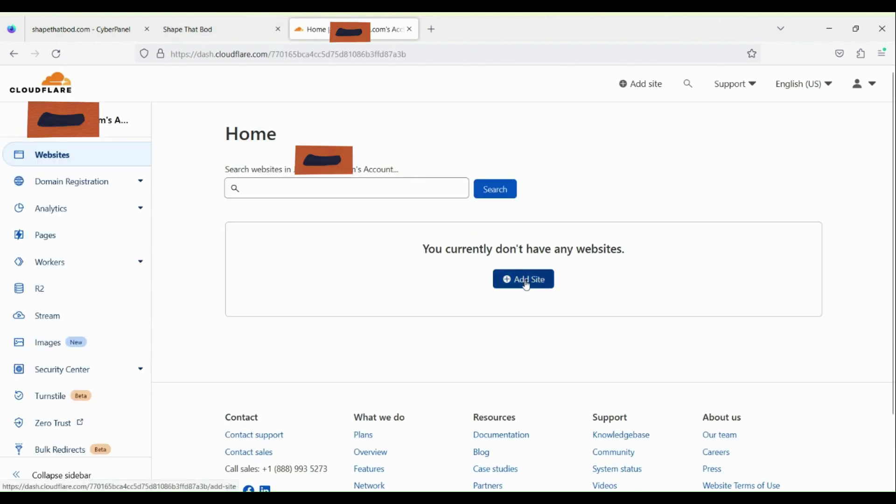
left_click(526, 281)
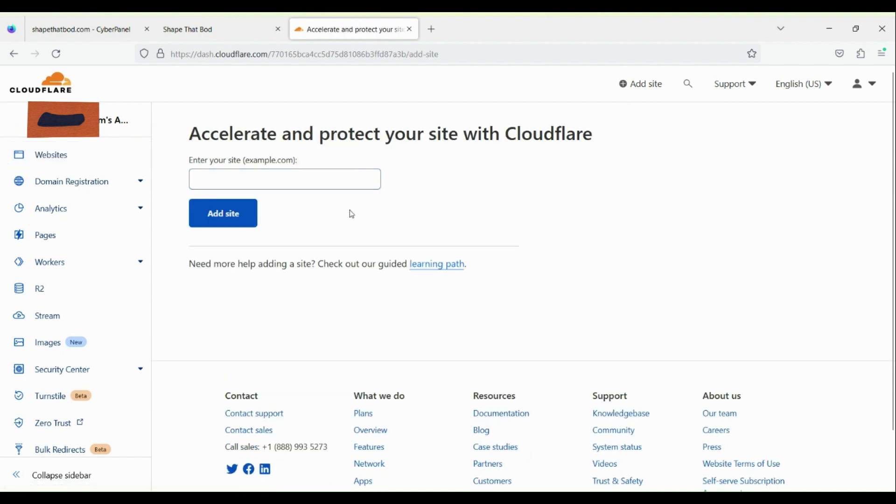
left_click(299, 185)
type("shape")
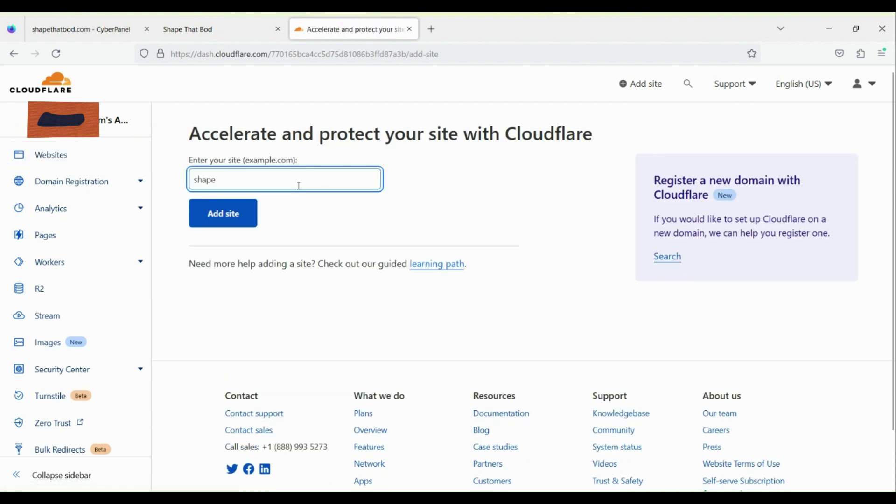
type("that")
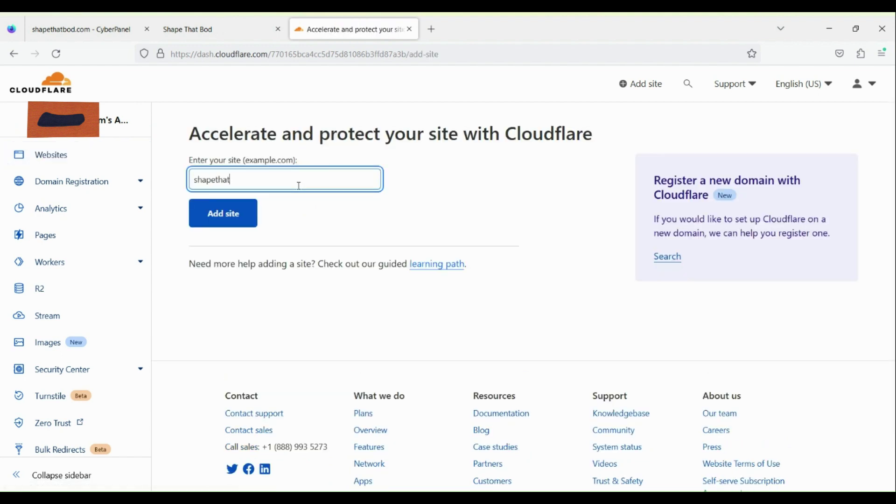
type("bod.com")
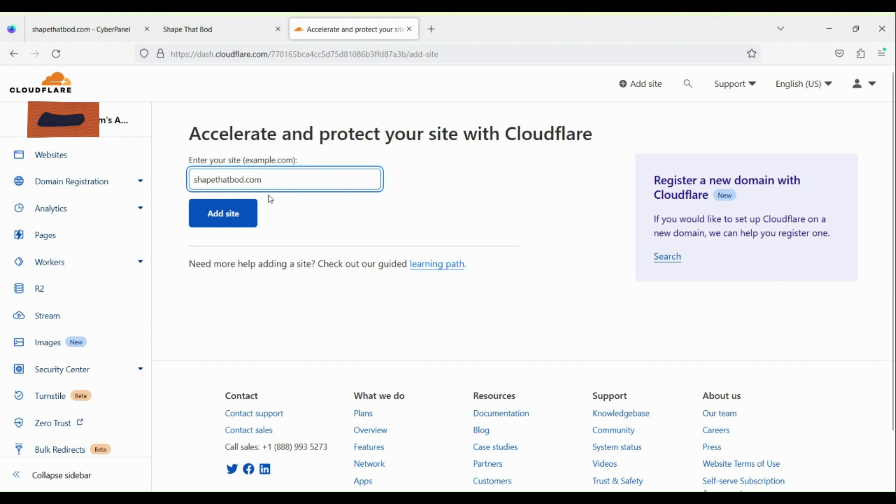
left_click(230, 215)
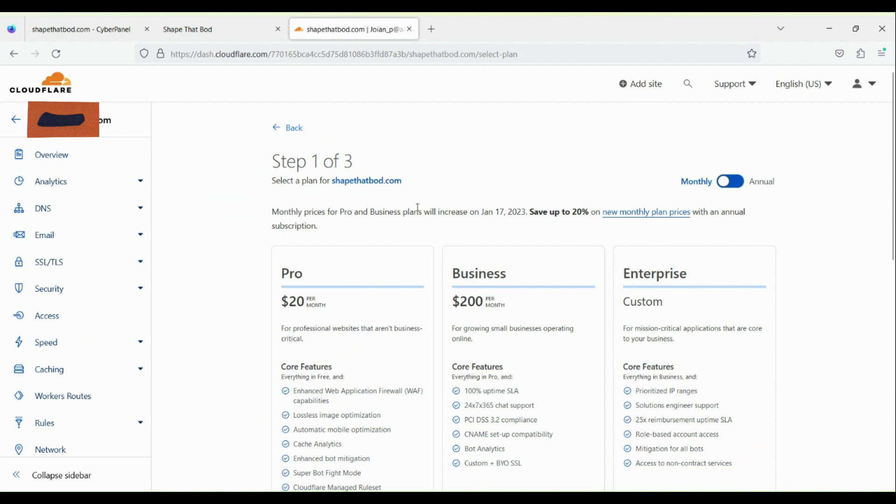
scroll(402, 211, "down", 2)
scroll(402, 212, "down", 3)
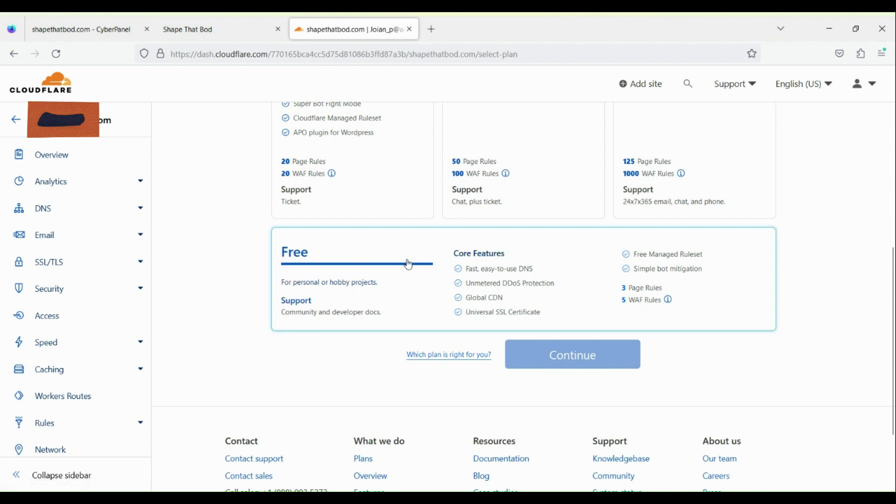
Select the Free plan and continue to the DNS record scan.
left_click(355, 273)
left_click(571, 355)
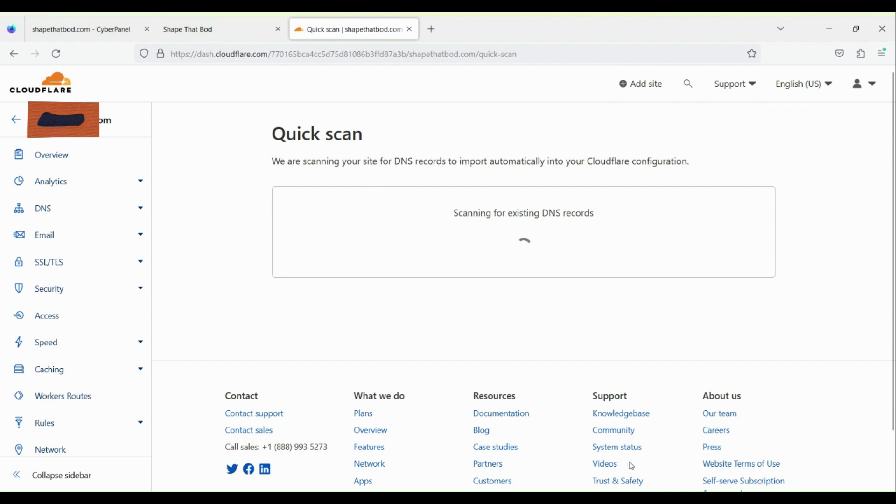
scroll(464, 280, "down", 4)
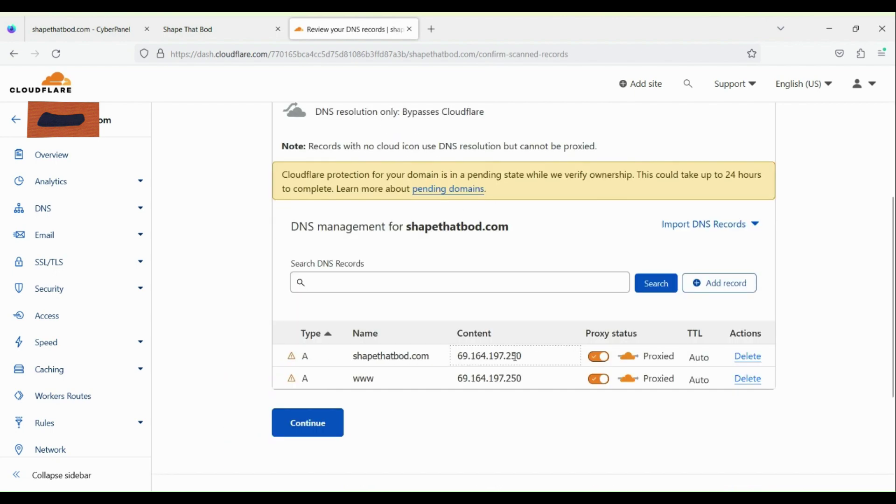
scroll(465, 291, "up", 2)
scroll(464, 289, "down", 3)
scroll(418, 283, "down", 2)
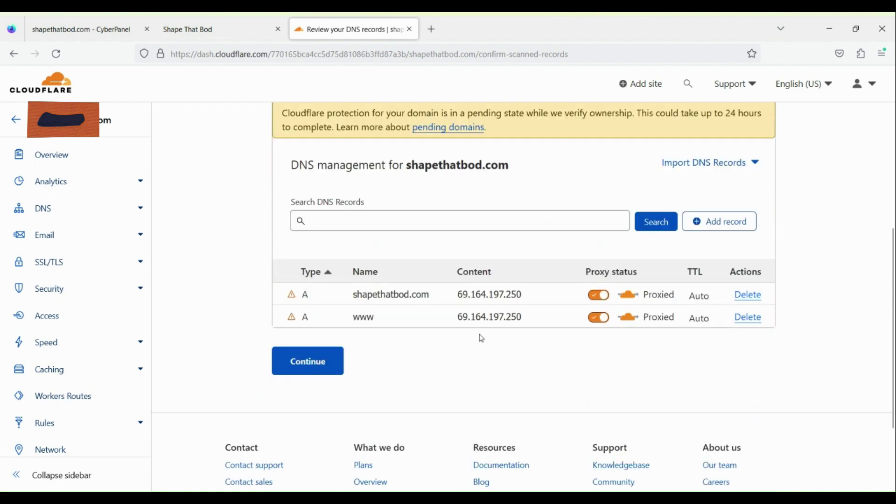
Copy the server IP 86.48.28.223 from the site preview tab's address.
left_click(471, 295)
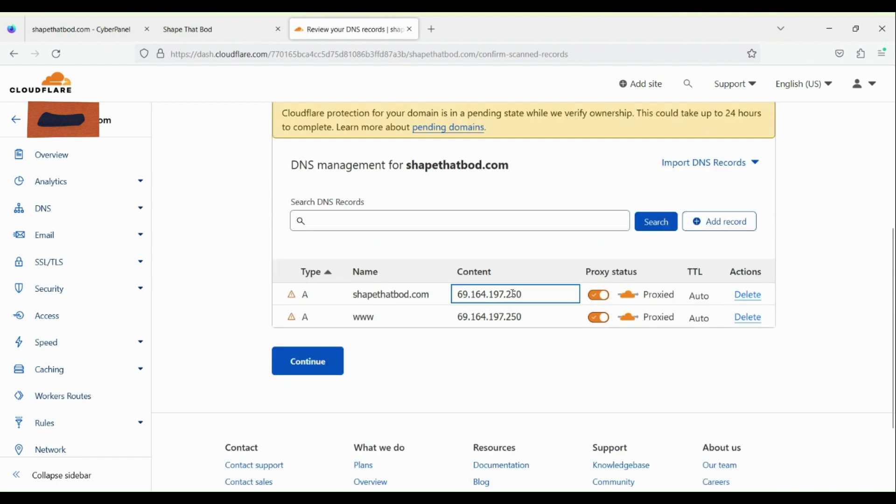
left_click_drag(527, 293, 460, 295)
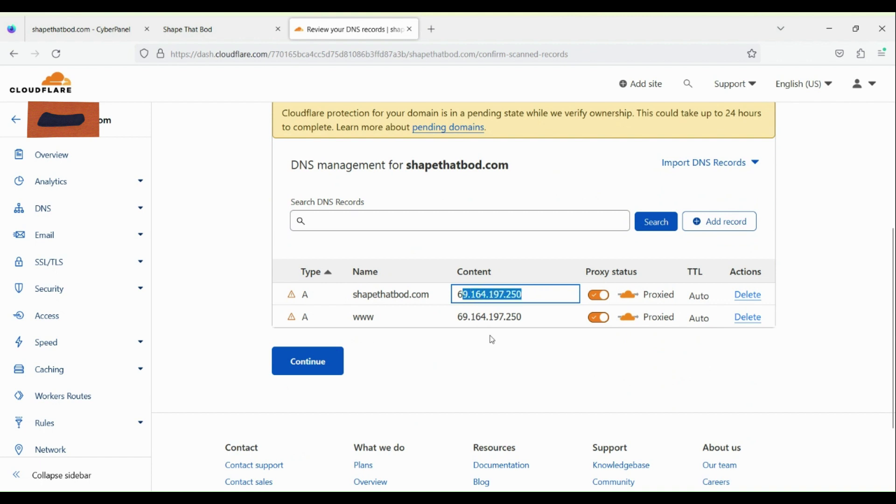
left_click(478, 299)
left_click(231, 22)
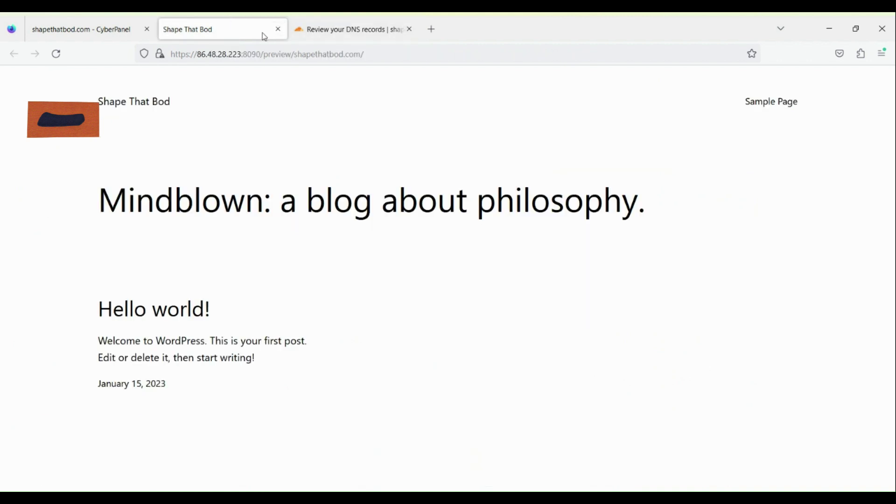
left_click_drag(198, 54, 239, 54)
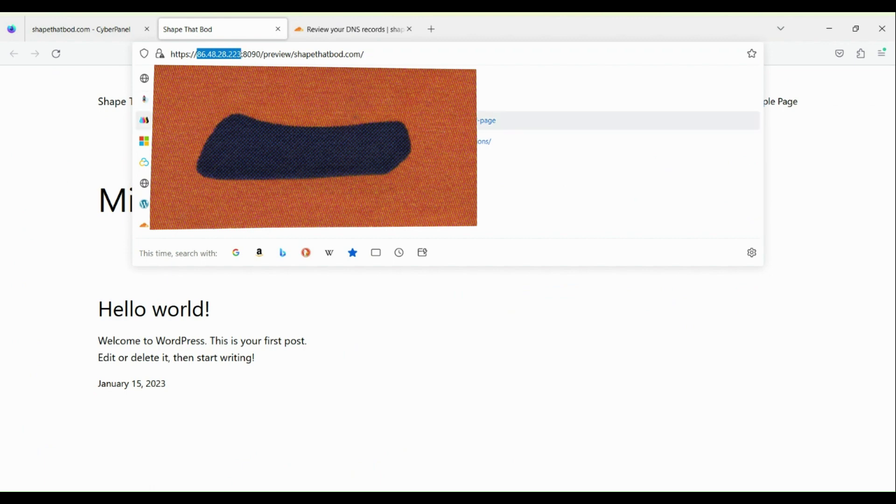
left_click(323, 21)
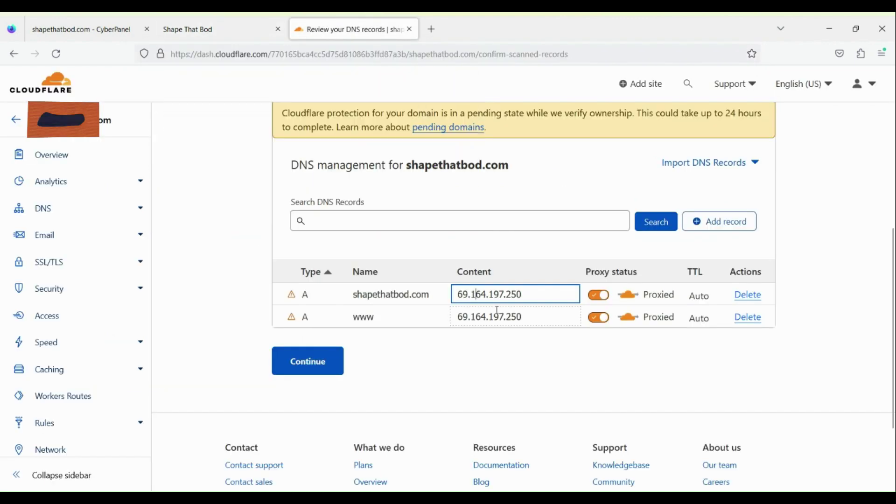
Set both the root and www A records to 86.48.28.223 and continue to the nameserver instructions.
left_click_drag(527, 295, 468, 294)
key("ctrl+a")
type("86.48.28.223")
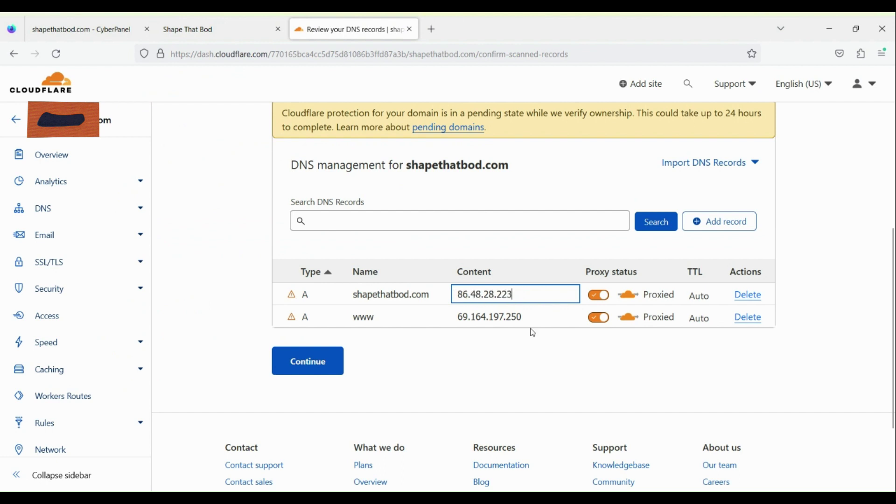
left_click_drag(530, 317, 441, 315)
type("86.48.28.223")
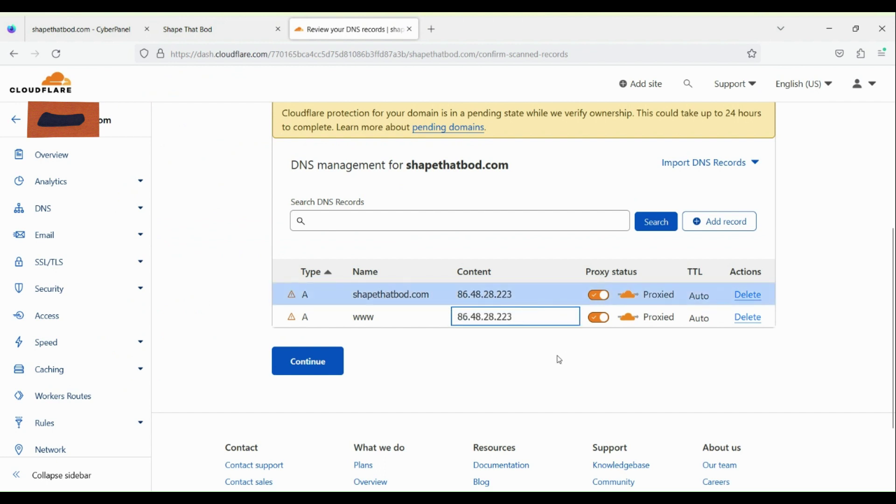
left_click(311, 366)
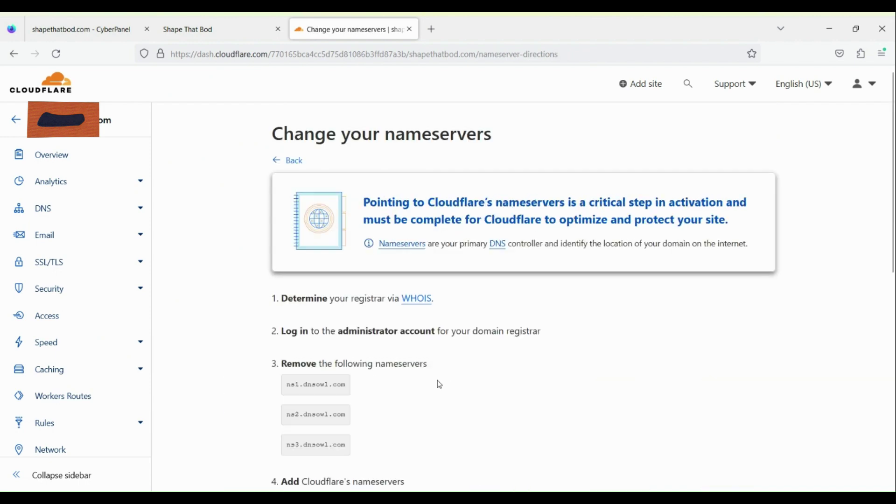
scroll(446, 390, "down", 2)
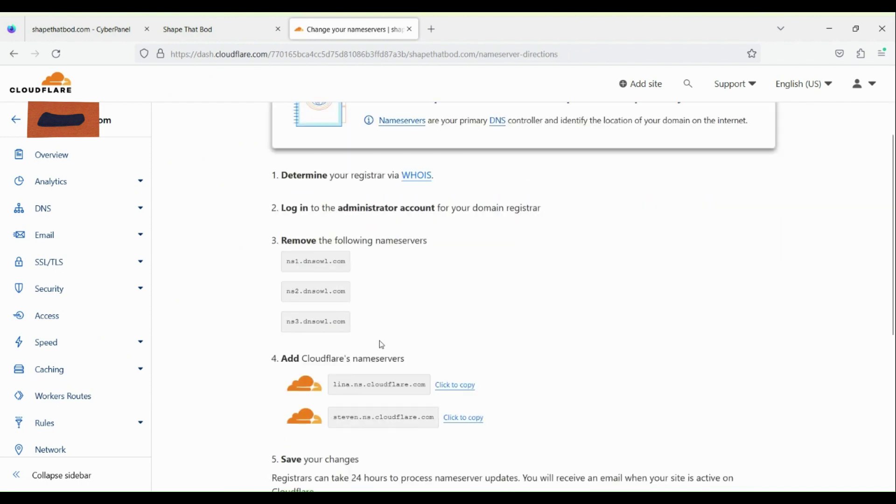
scroll(381, 315, "up", 2)
scroll(380, 304, "down", 2)
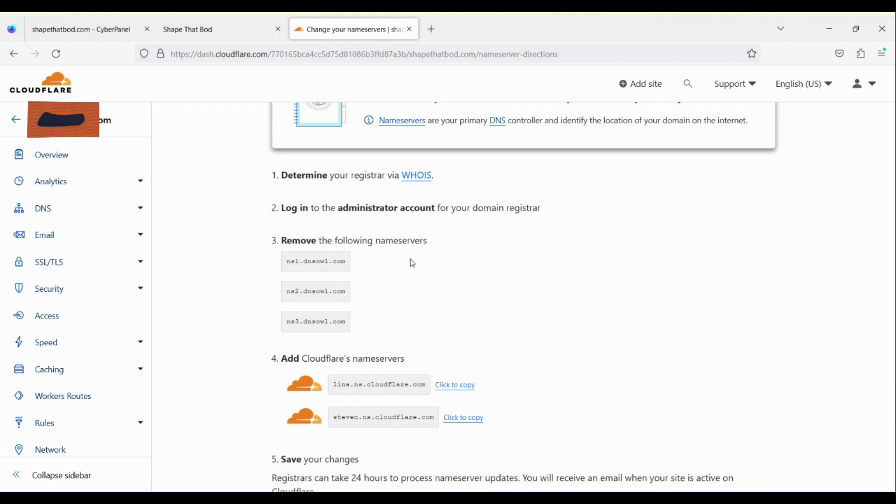
scroll(412, 295, "down", 1)
scroll(412, 295, "up", 3)
scroll(412, 295, "down", 2)
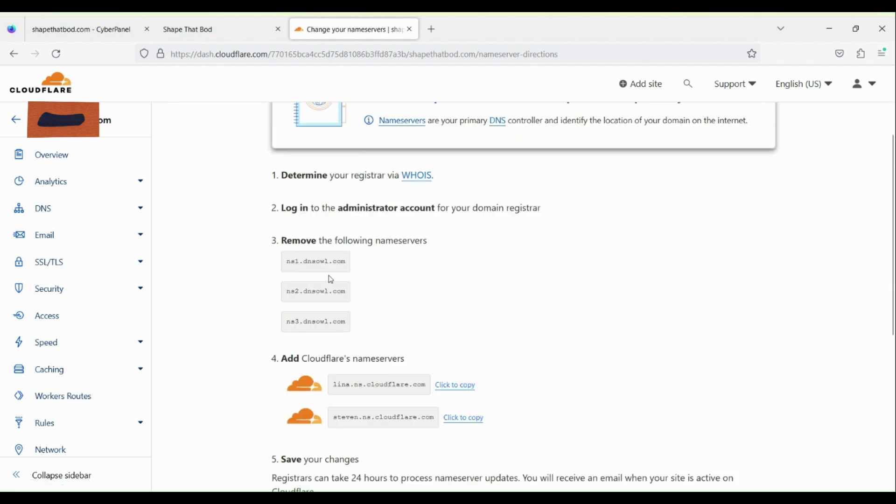
scroll(368, 306, "up", 1)
scroll(367, 307, "down", 2)
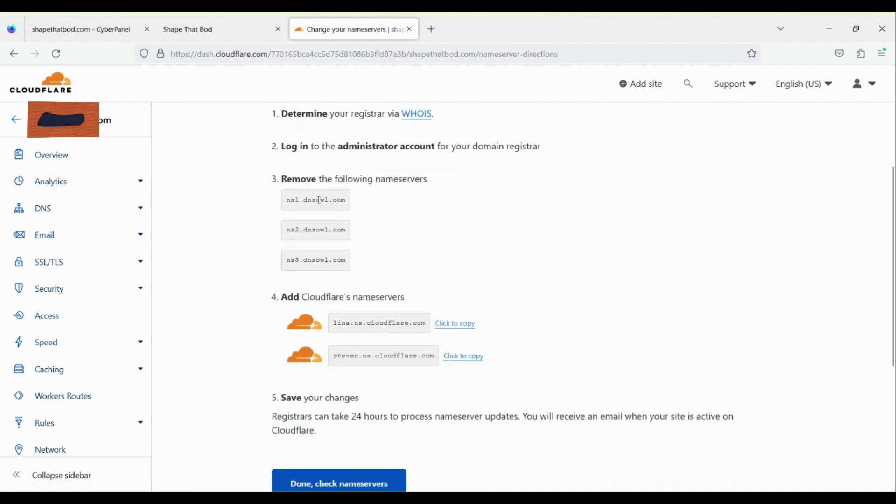
Copy Cloudflare's first nameserver, lina.ns.cloudflare.com, from step 4 of the directions.
left_click(452, 323)
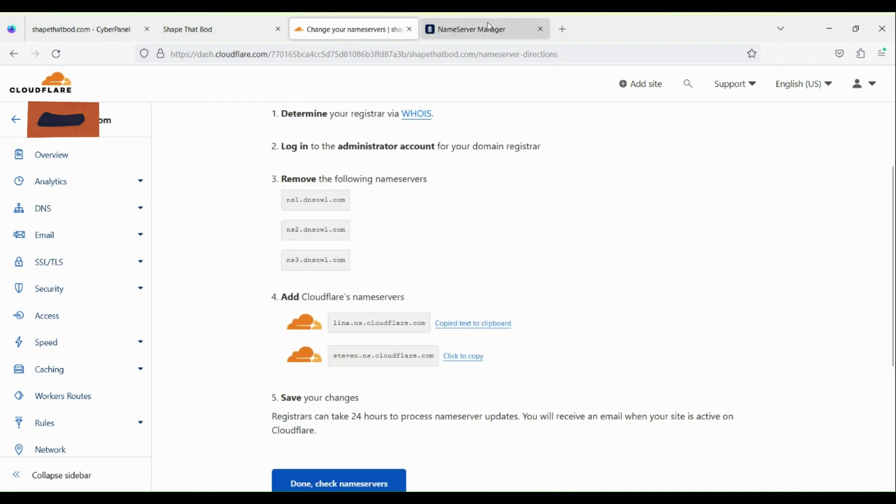
Set NameSilo's NameServer 1 to lina.ns.cloudflare.com and copy steven.ns.cloudflare.com from Cloudflare.
left_click(471, 29)
left_click_drag(363, 234, 285, 236)
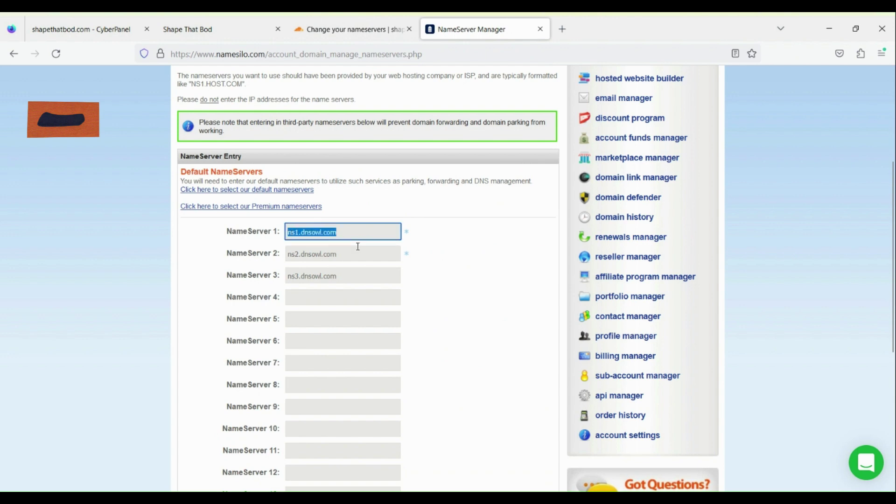
key("ctrl+v")
left_click(357, 27)
left_click(452, 357)
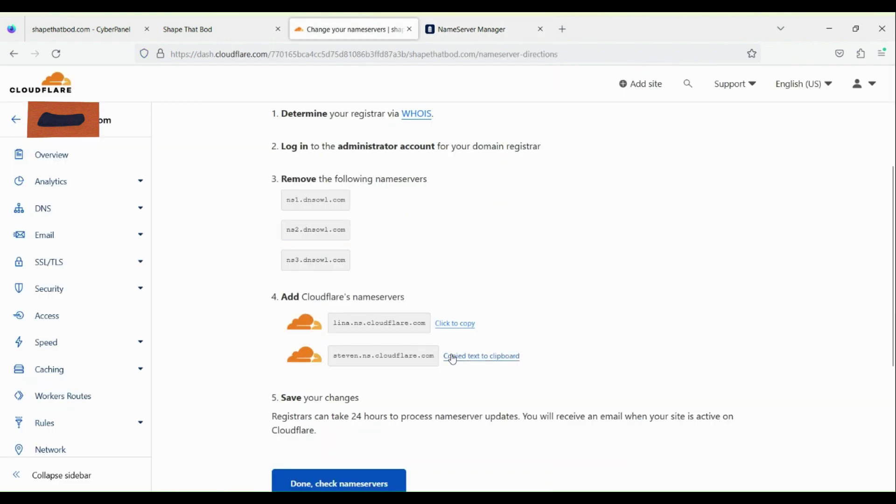
Set NameServer 2 to steven.ns.cloudflare.com and clear the old ns3.dnsowl.com entry.
left_click(471, 29)
left_click_drag(354, 255, 287, 256)
key("ctrl+v")
left_click(351, 278)
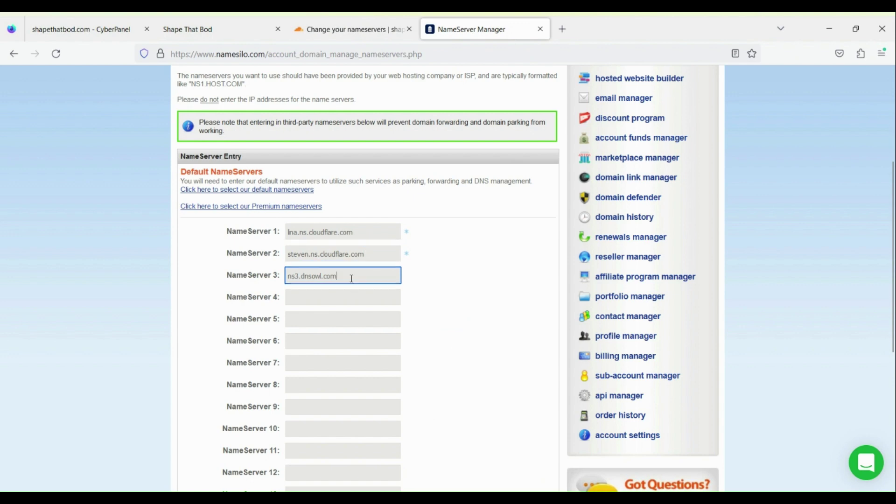
triple_click(351, 278)
key("BackSpace")
scroll(468, 362, "down", 4)
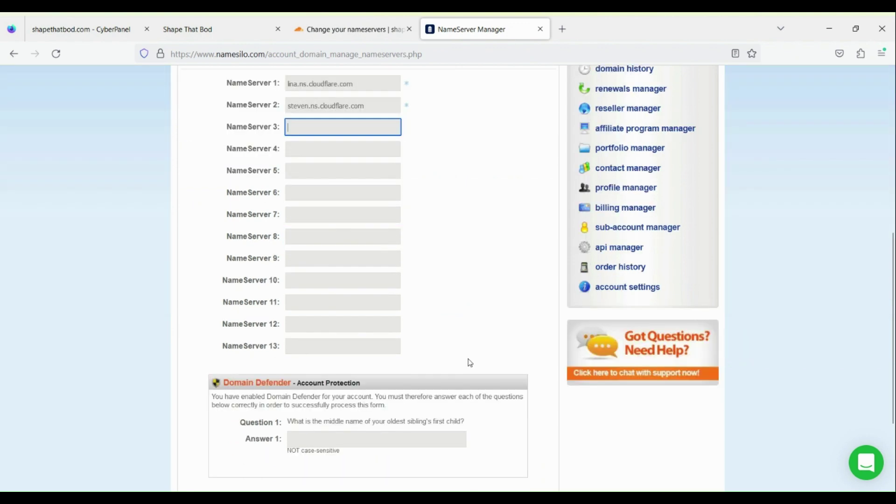
scroll(437, 328, "down", 1)
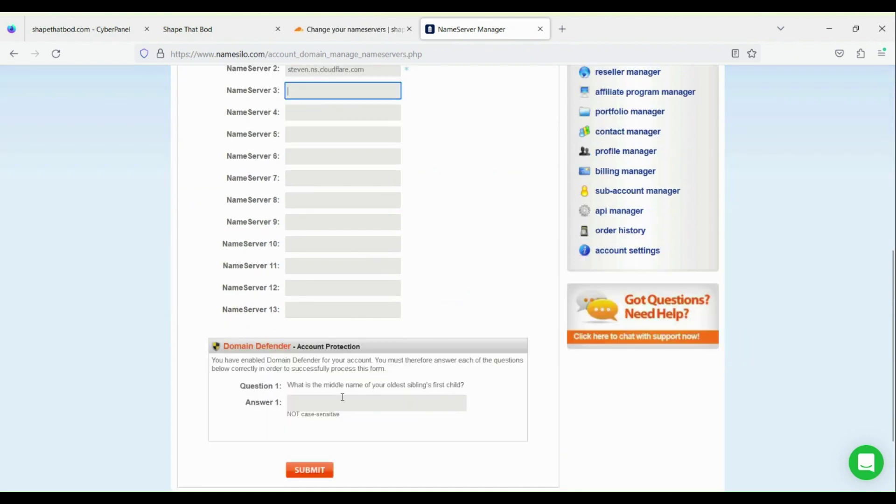
scroll(385, 409, "up", 3)
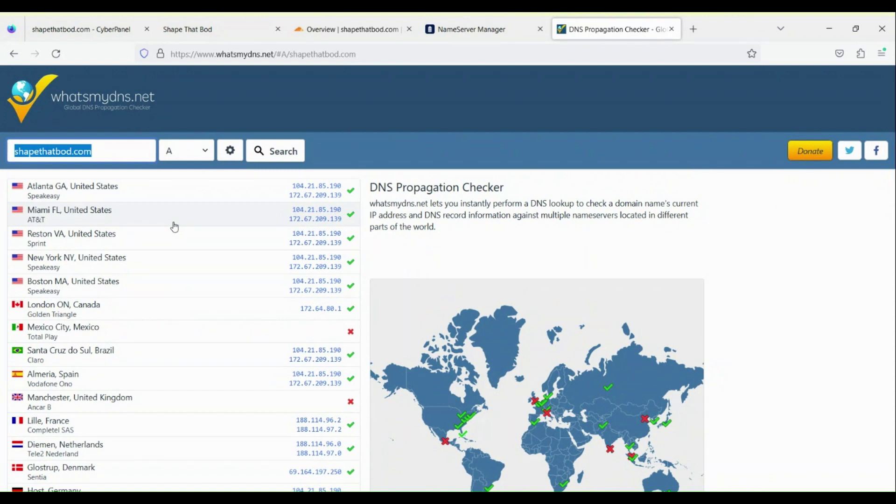
Rerun the whatsmydns.net A-record lookup for shapethatbod.com and review the resolving locations.
key("Return")
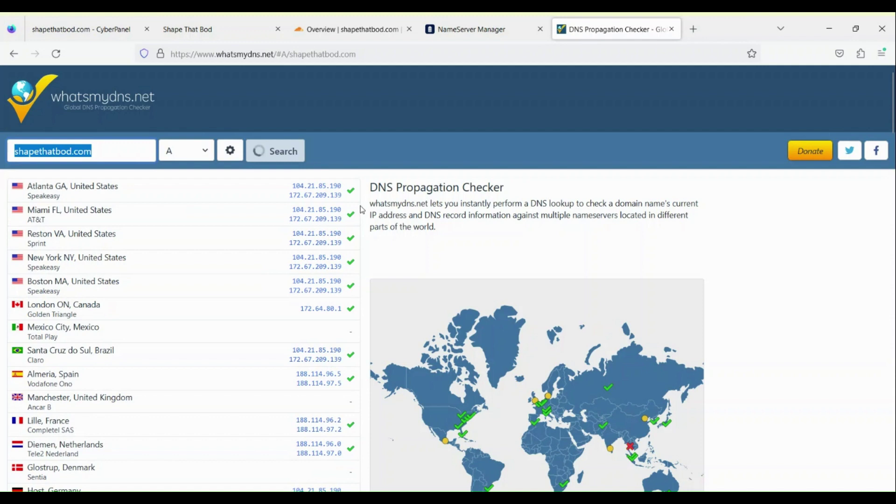
scroll(357, 221, "down", 3)
scroll(356, 221, "up", 3)
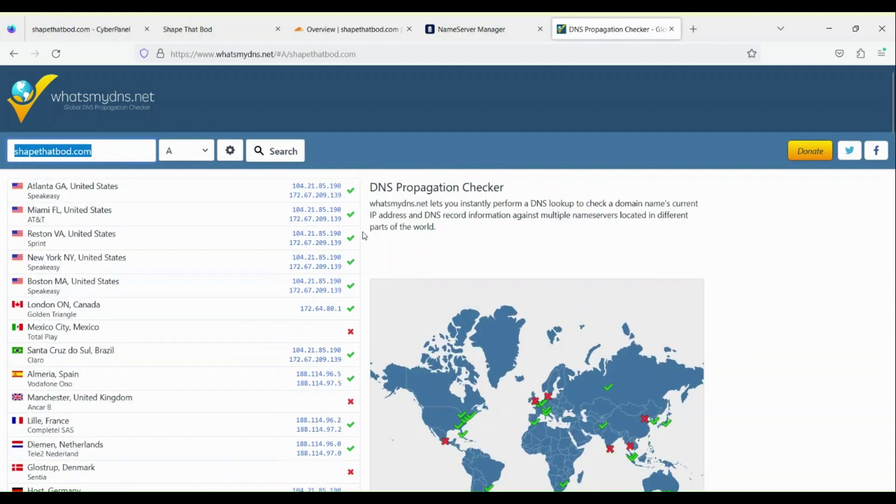
scroll(357, 245, "down", 3)
scroll(343, 263, "up", 3)
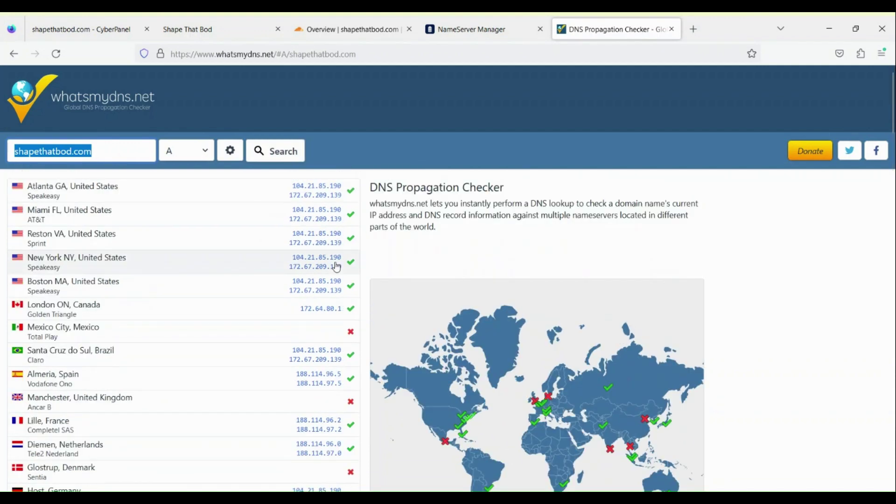
scroll(350, 277, "down", 3)
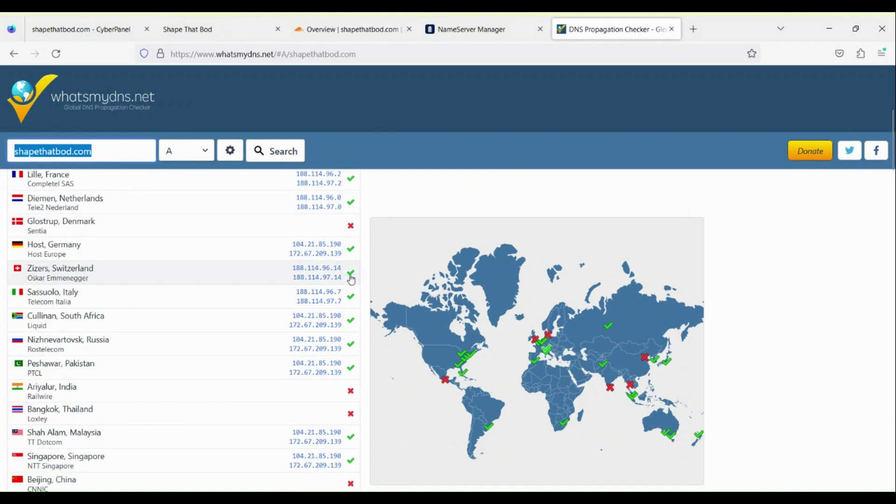
scroll(351, 278, "up", 3)
scroll(350, 252, "down", 3)
scroll(350, 227, "up", 3)
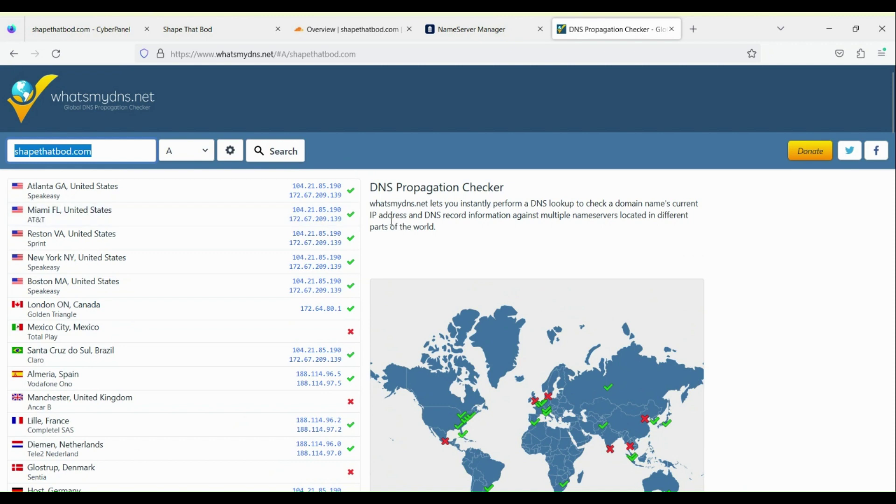
scroll(350, 231, "down", 2)
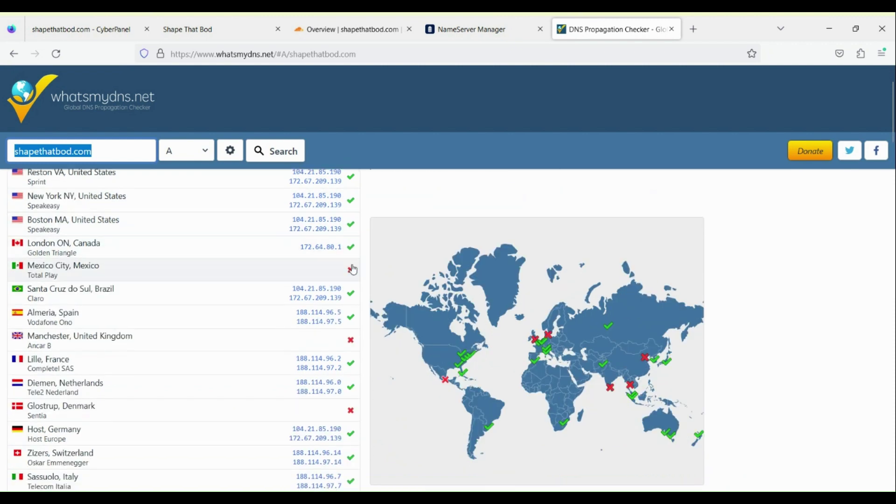
scroll(353, 269, "up", 2)
scroll(352, 305, "down", 3)
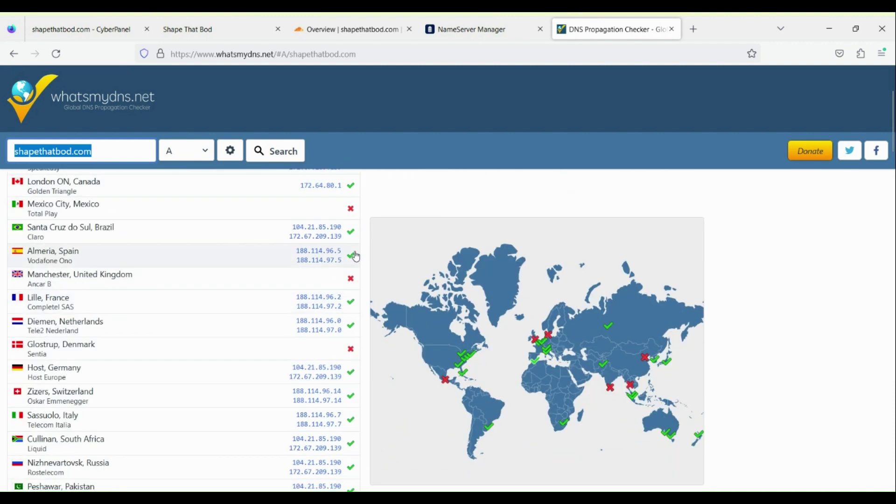
scroll(325, 299, "down", 1)
scroll(329, 287, "up", 3)
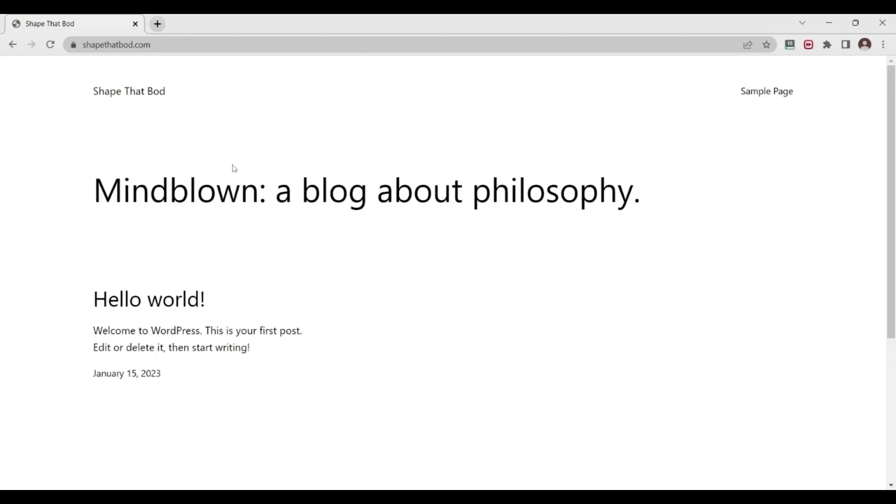
key("ctrl+l")
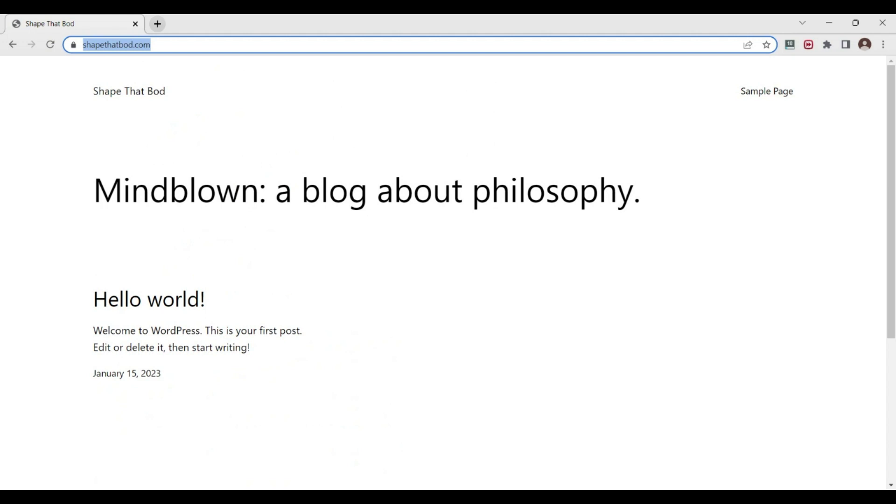
key("Return")
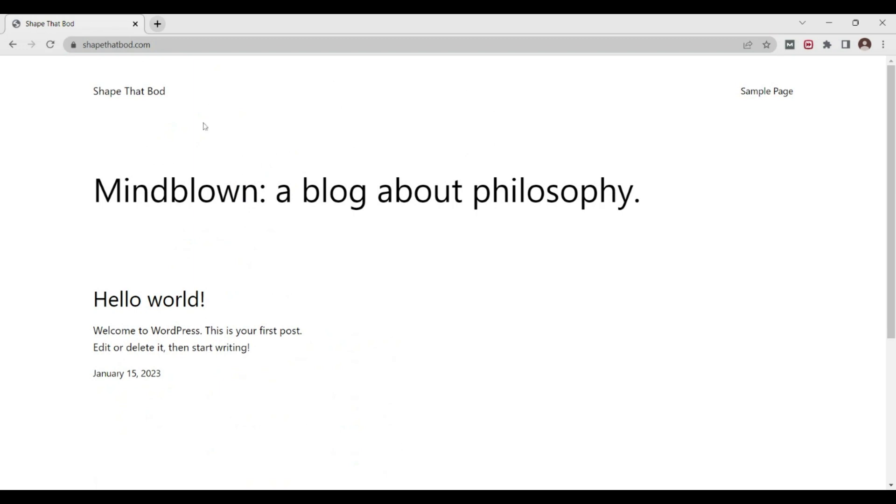
key("F5")
scroll(301, 221, "down", 3)
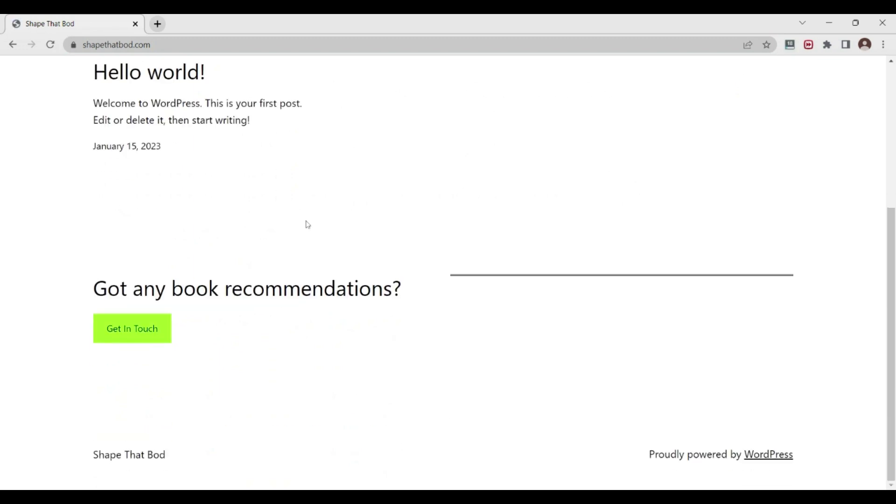
scroll(306, 224, "up", 3)
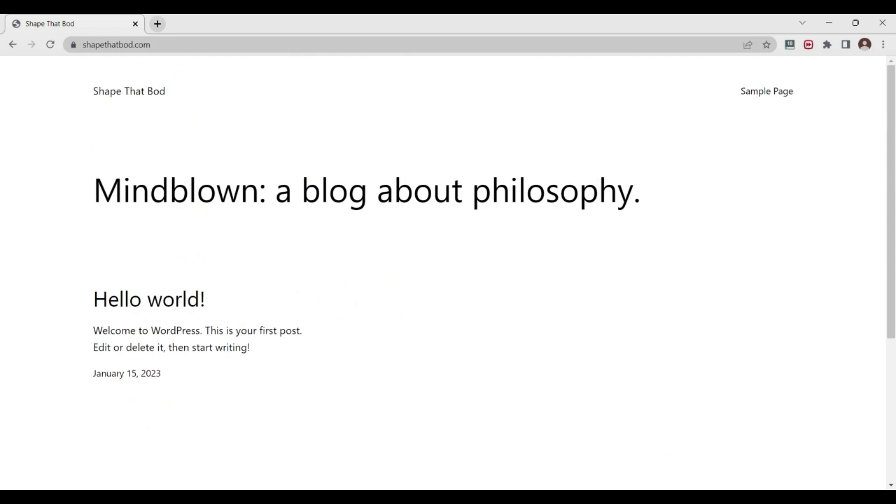
scroll(351, 209, "down", 3)
scroll(352, 209, "up", 3)
scroll(328, 230, "down", 3)
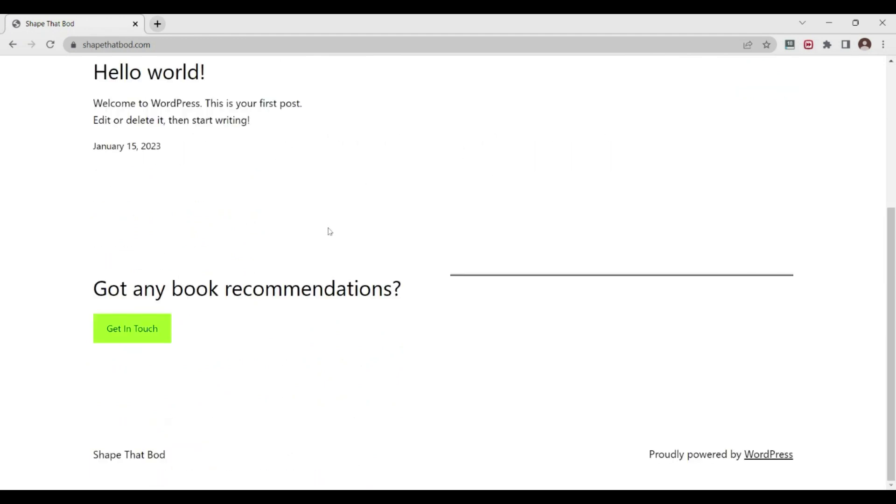
scroll(325, 231, "up", 3)
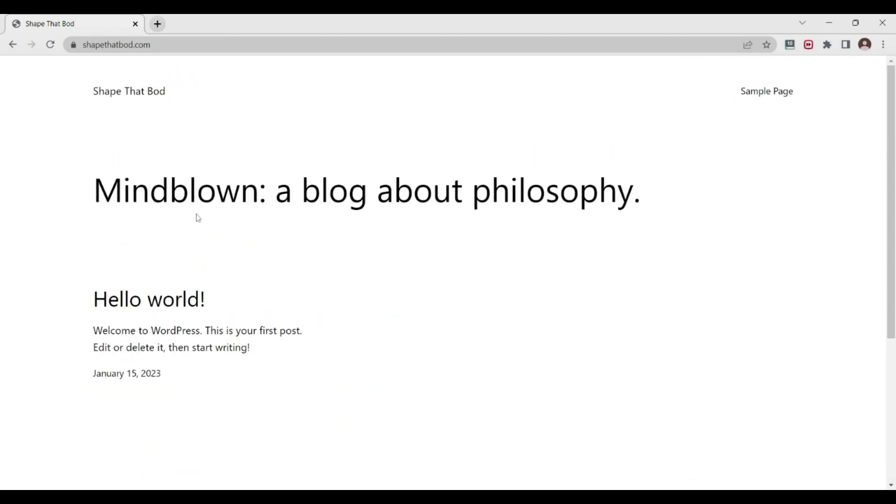